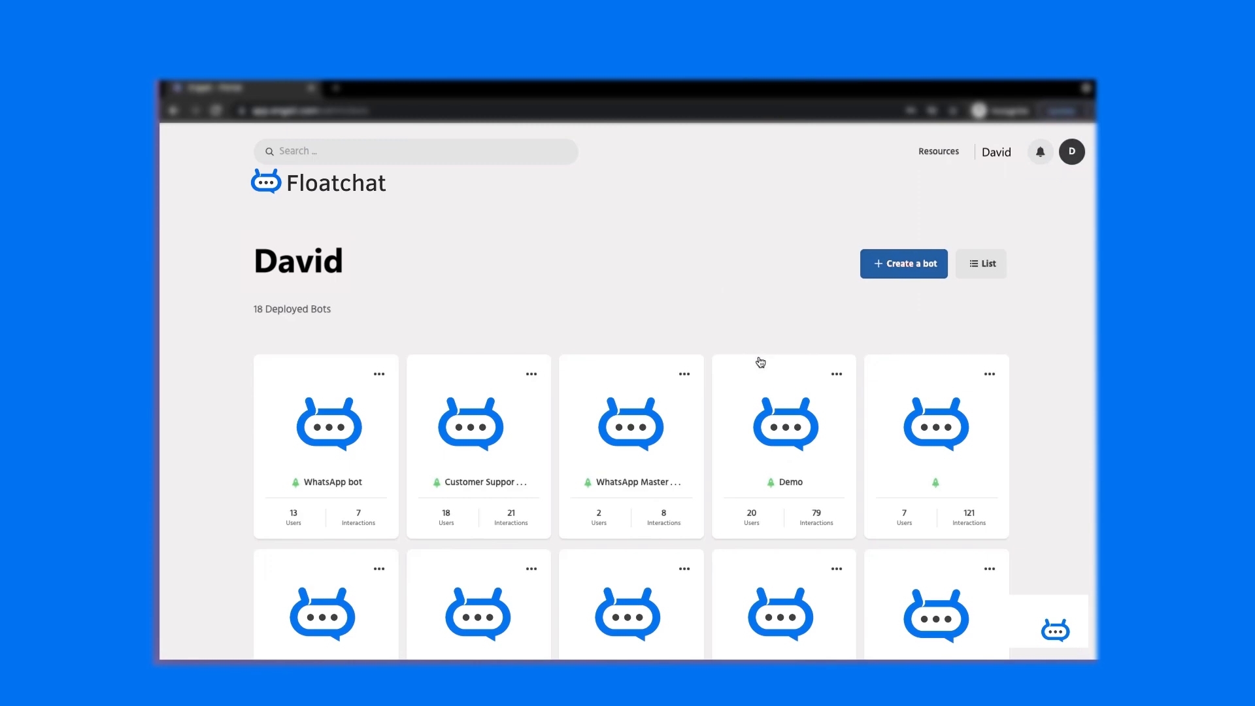
- Start creating a new bot, then close the template picker without creating one
scroll(811, 327, "down", 1)
scroll(837, 307, "up", 1)
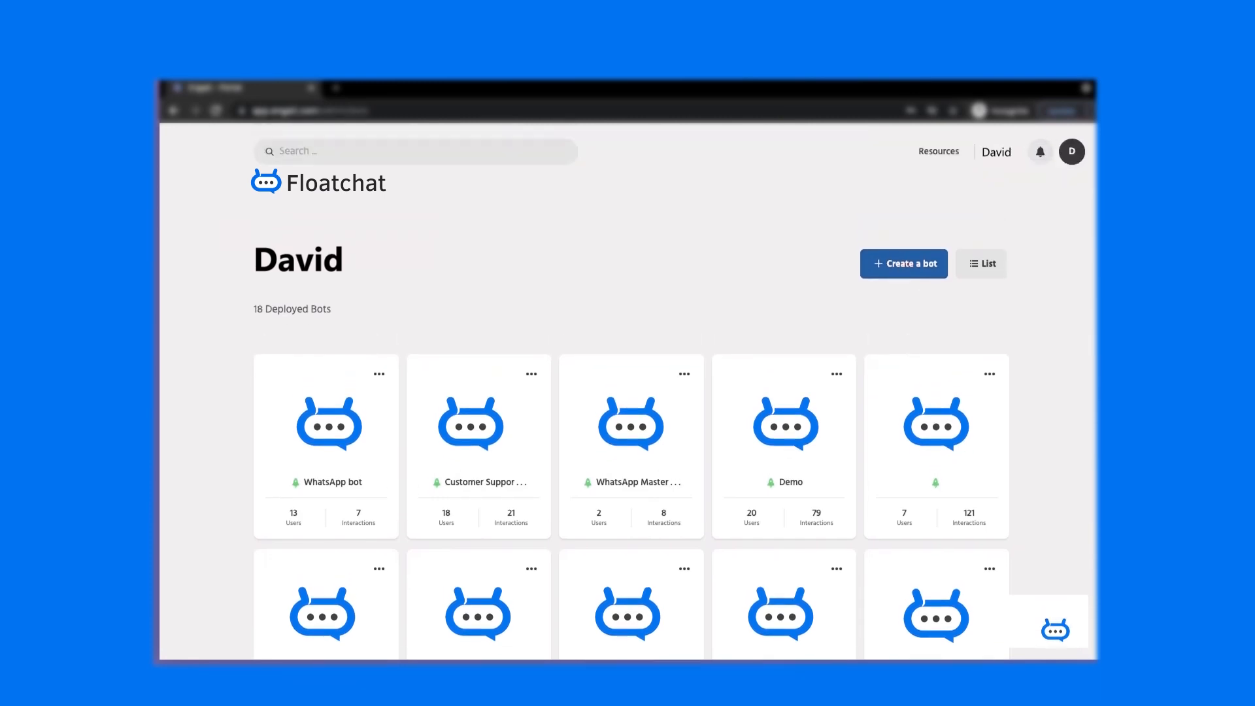
left_click(904, 264)
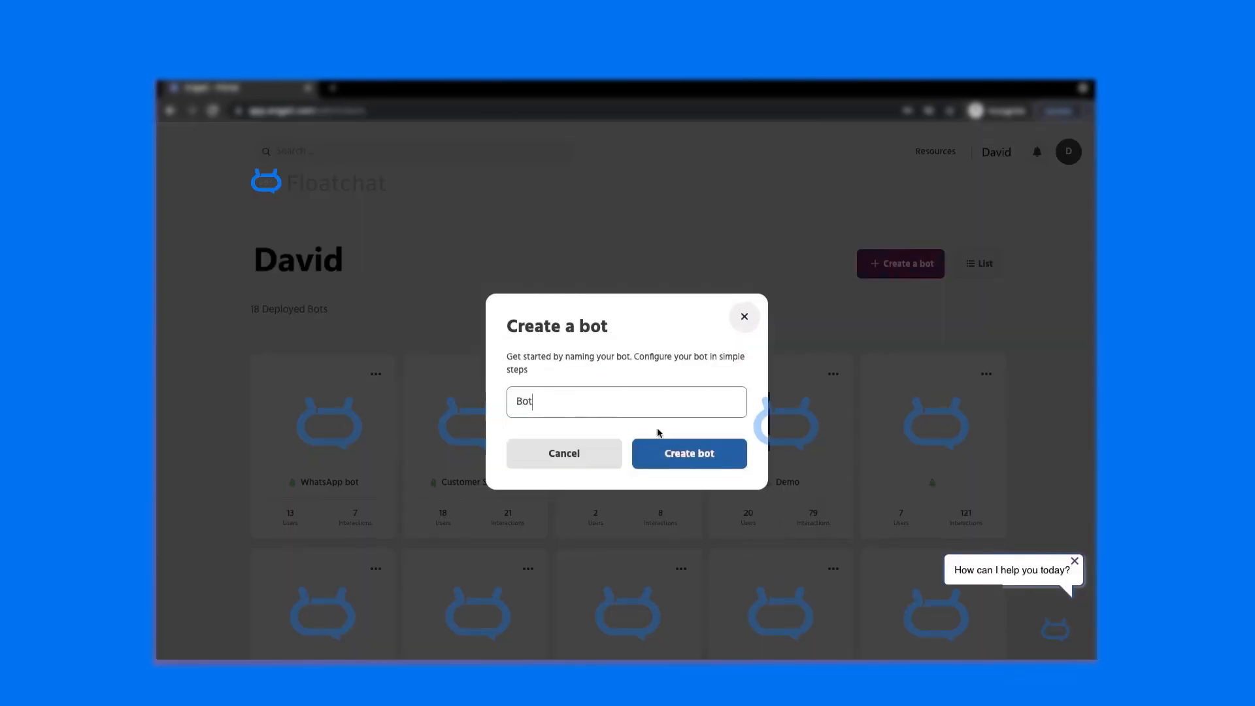
left_click(716, 459)
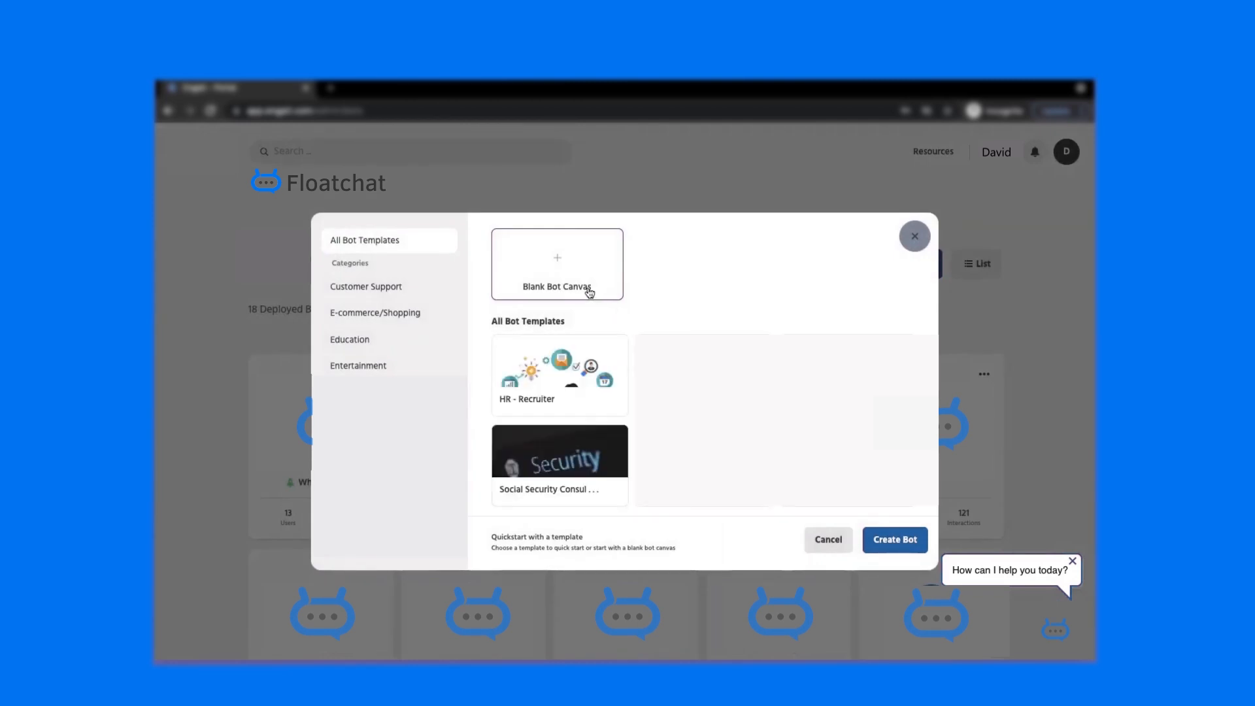
scroll(608, 380, "down", 3)
scroll(607, 391, "up", 3)
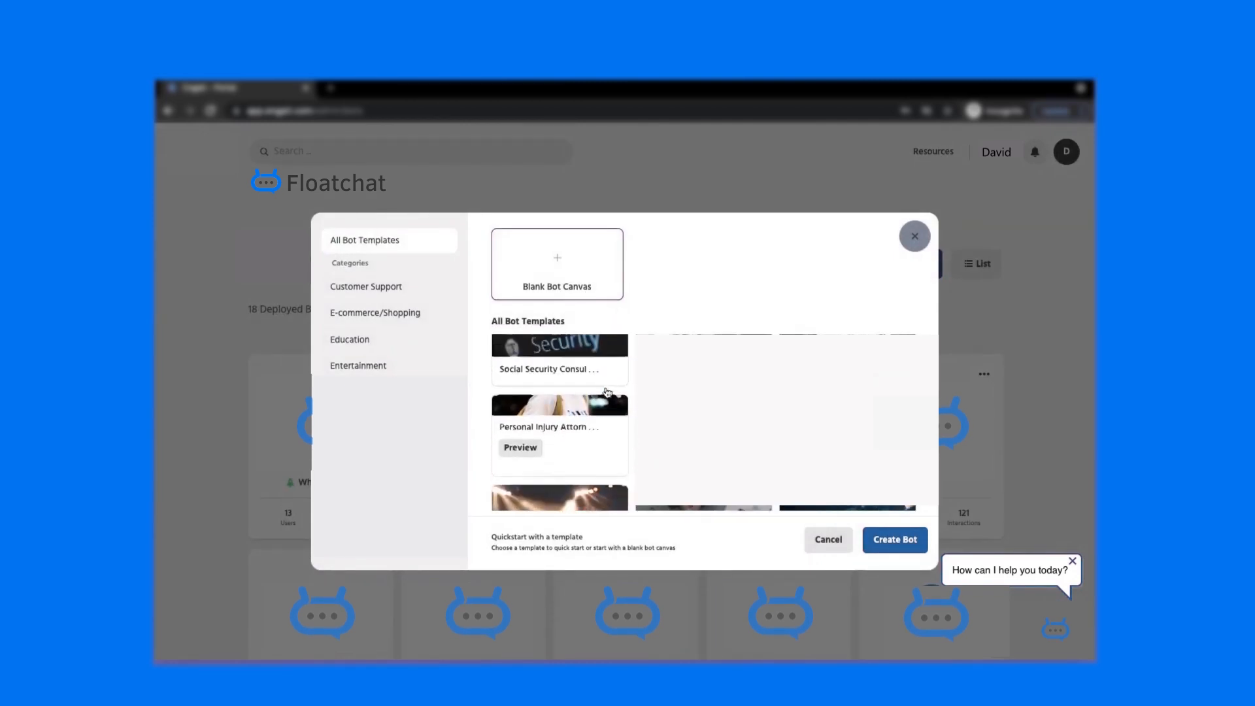
left_click(915, 236)
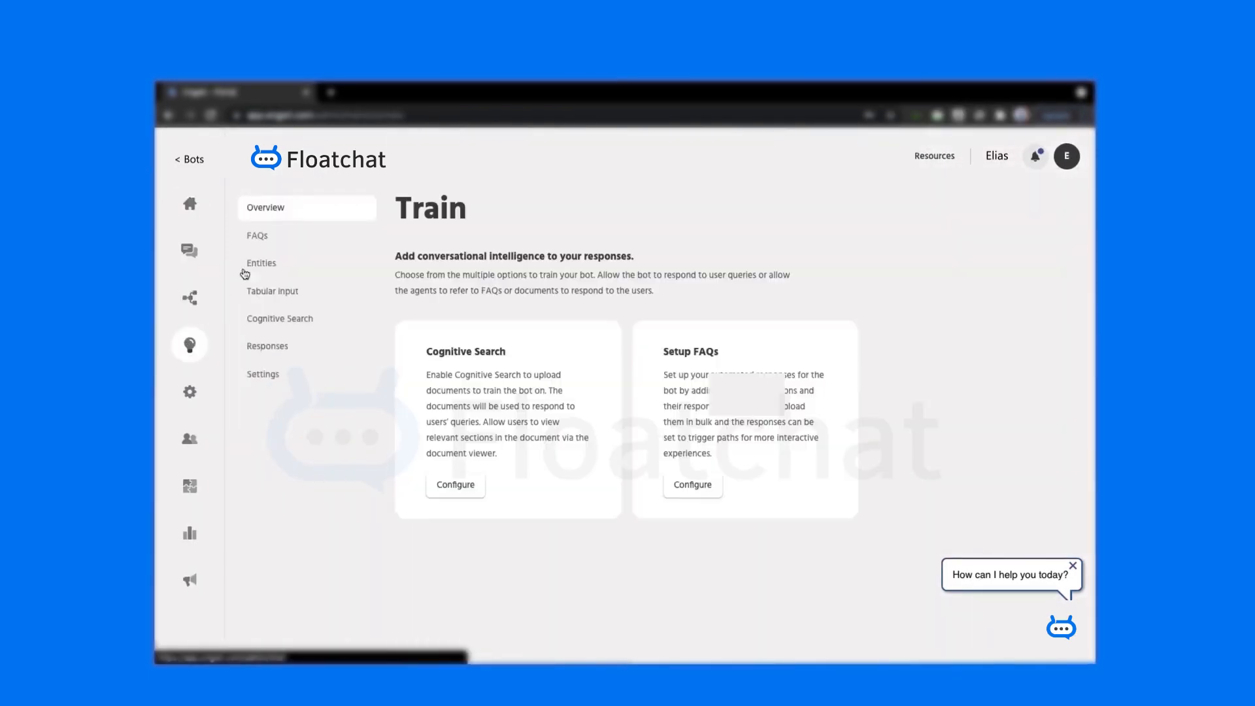
- Open the bot's FAQ list and scroll through the existing questions and responses
left_click(276, 241)
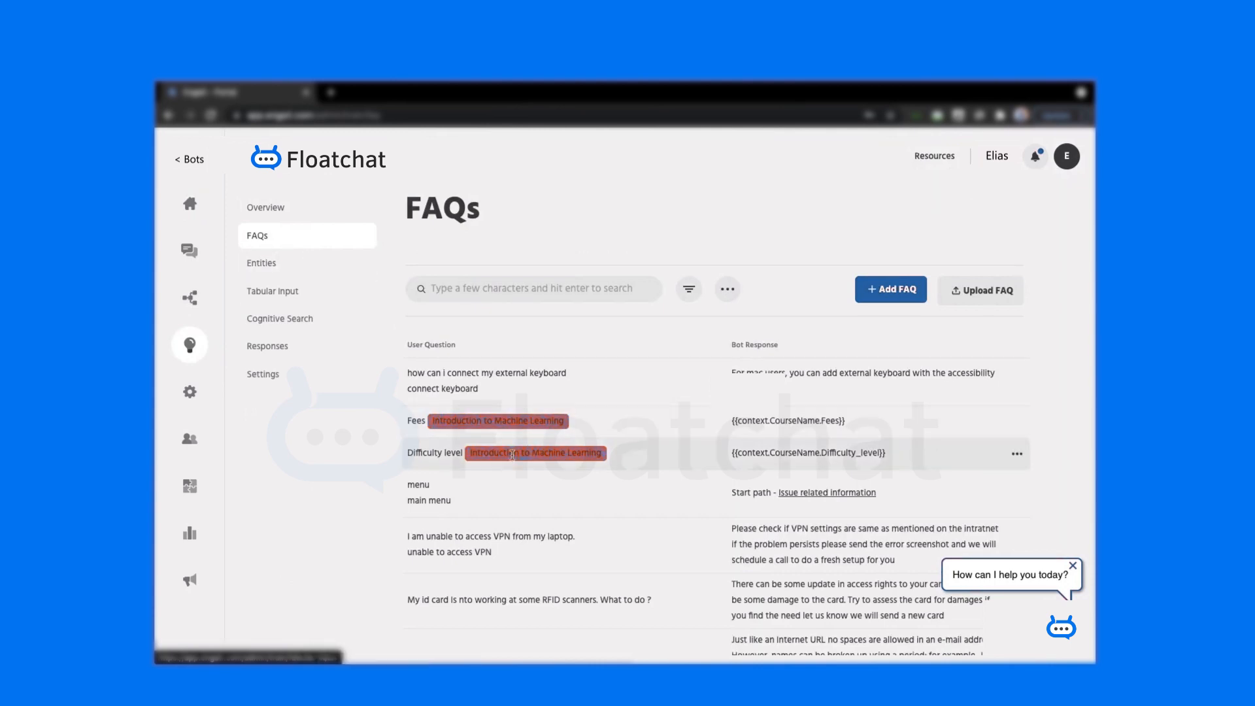
scroll(497, 466, "down", 1)
scroll(497, 465, "up", 1)
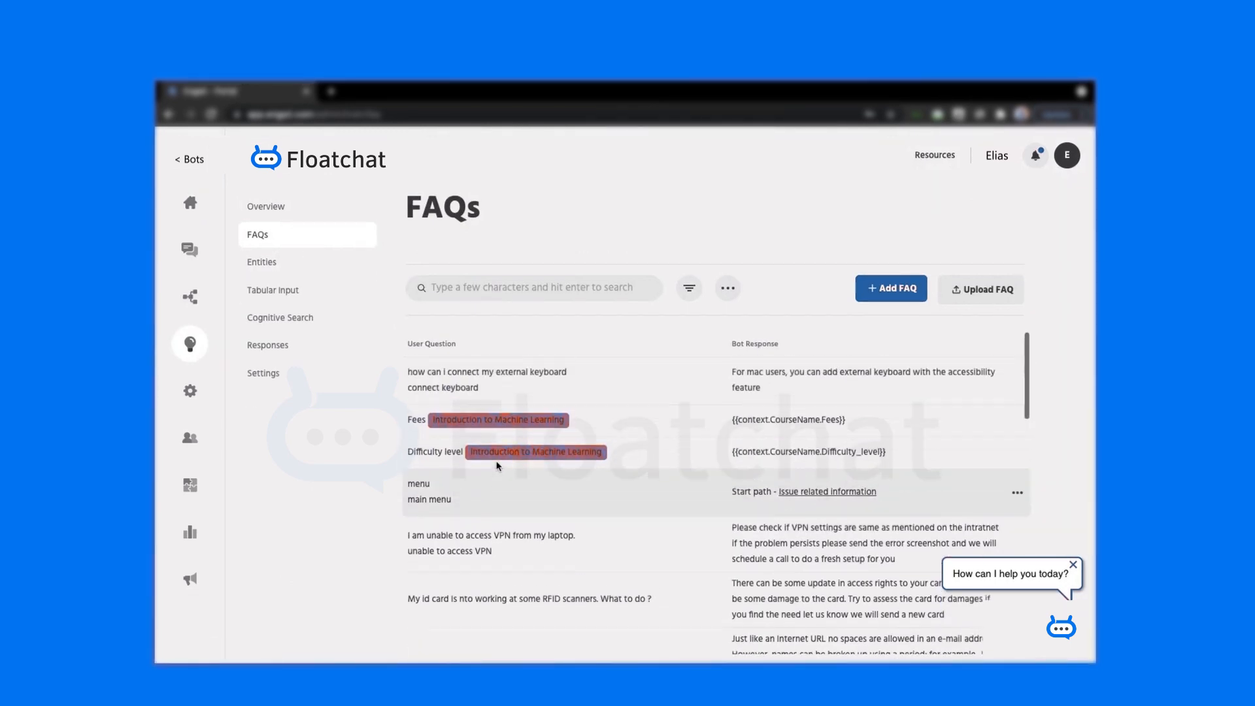
- In the Builder, view and close the Transfer to Agent settings, then show the Live Chat path
left_click(192, 310)
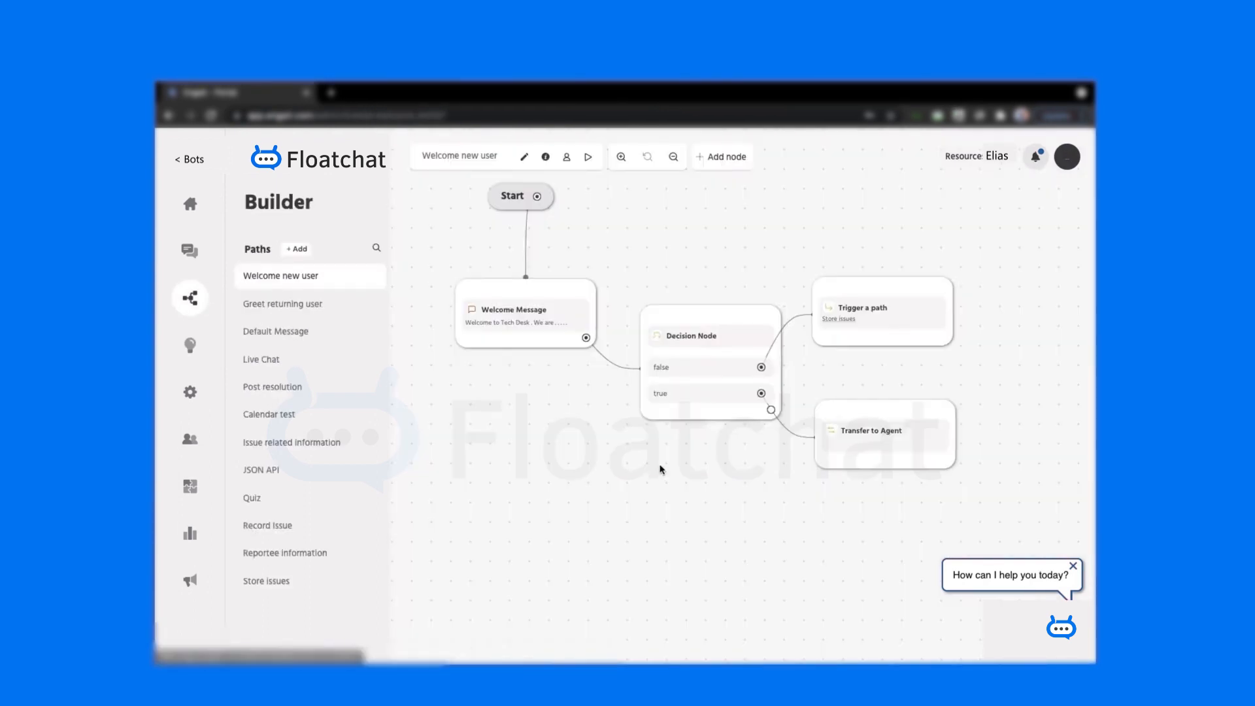
left_click(877, 446)
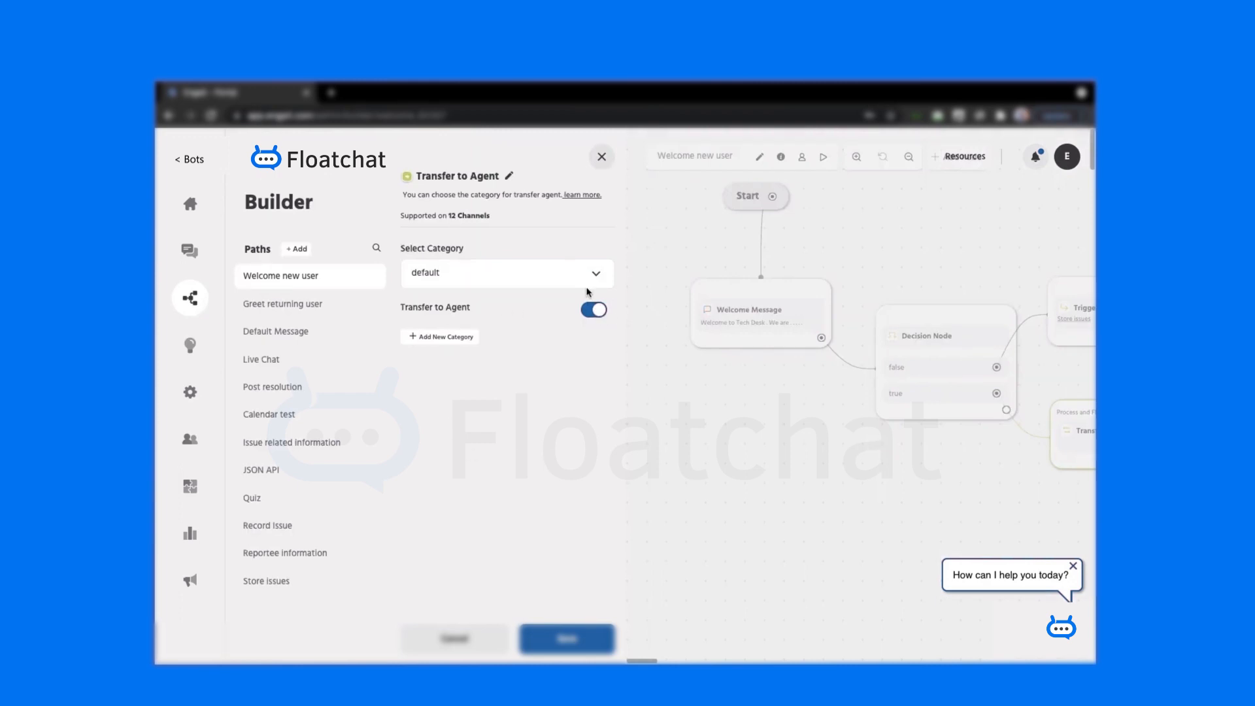
left_click(602, 157)
left_click(273, 363)
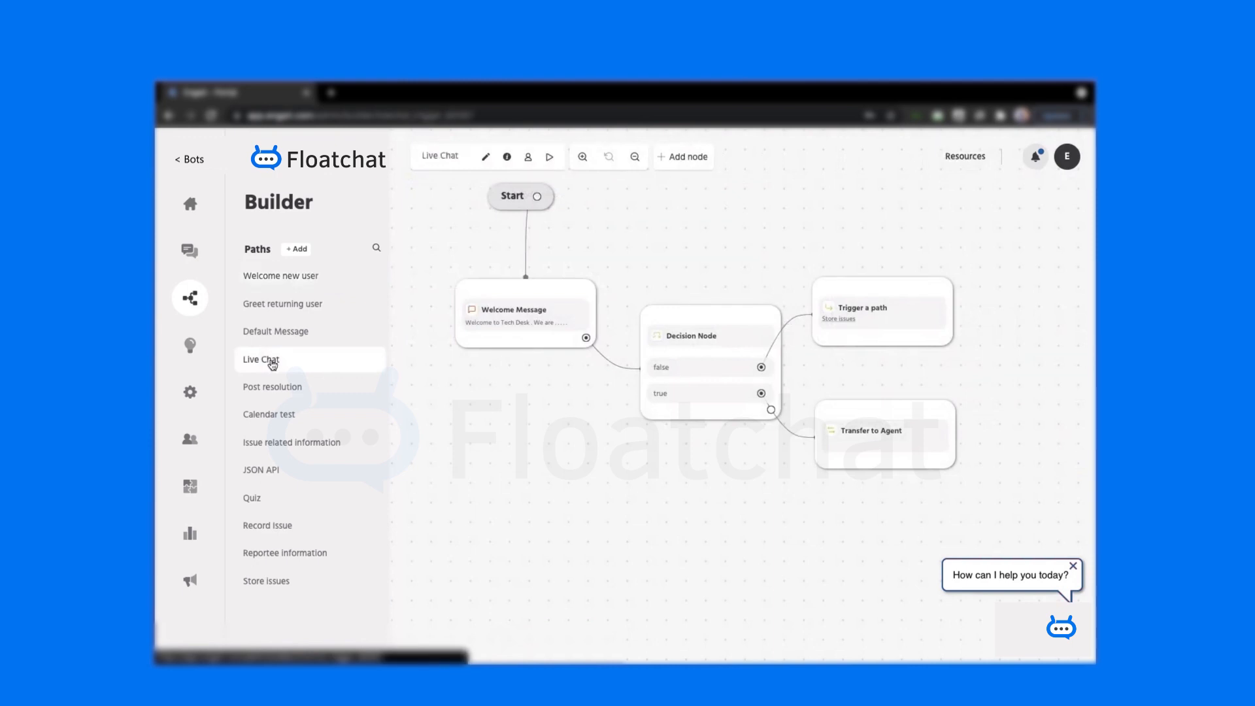
mouse_move(533, 325)
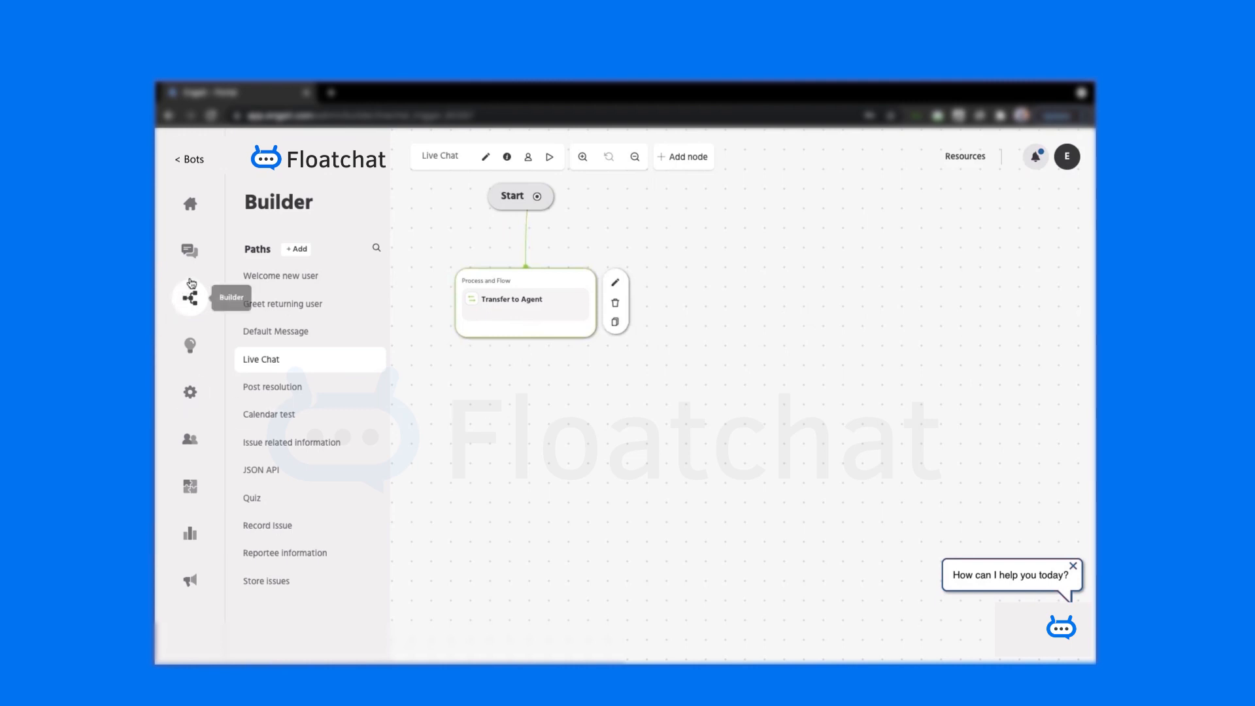
- Add the FAQ 'Speak to an agent' with response type Path, triggering the Live Chat path
left_click(190, 342)
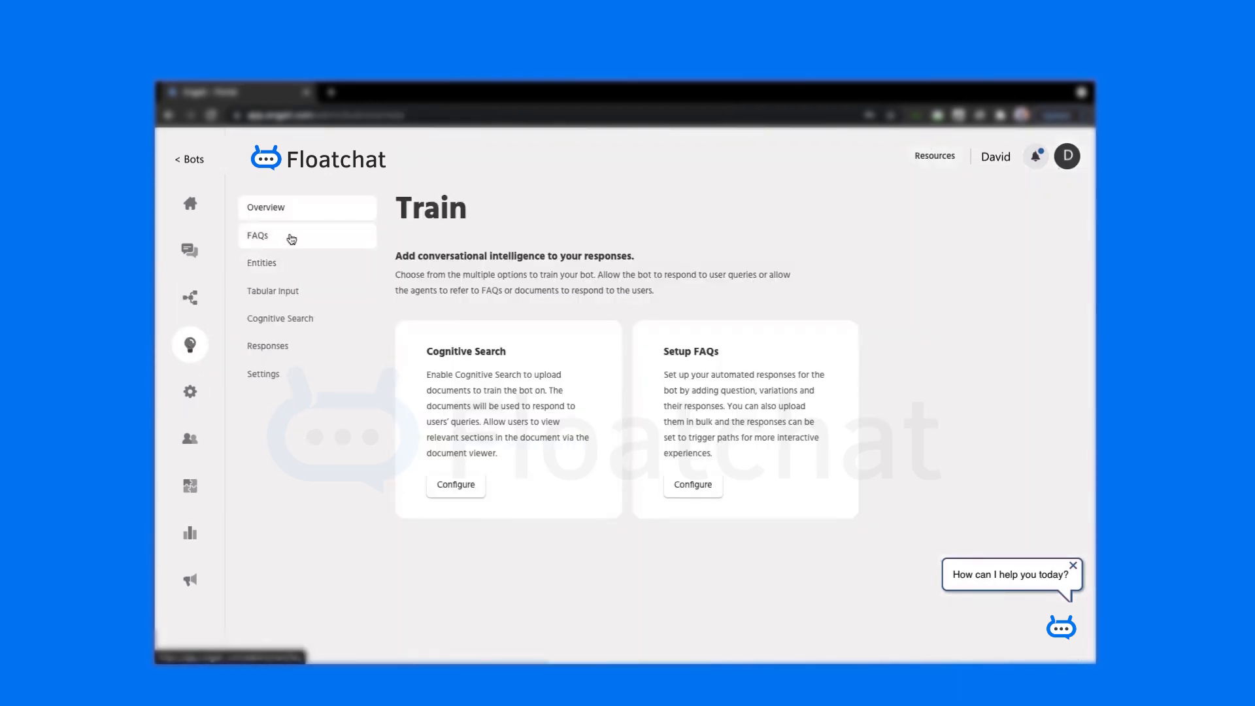
left_click(293, 238)
left_click(891, 289)
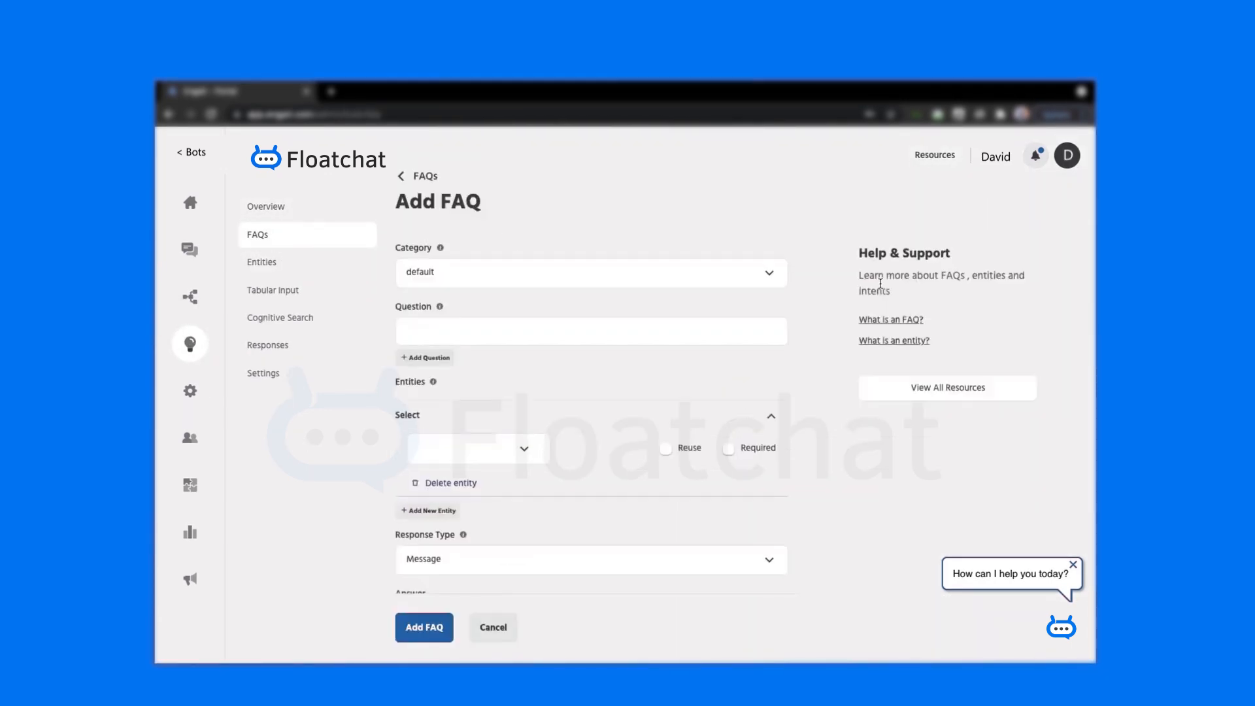
type("Speak to an agent")
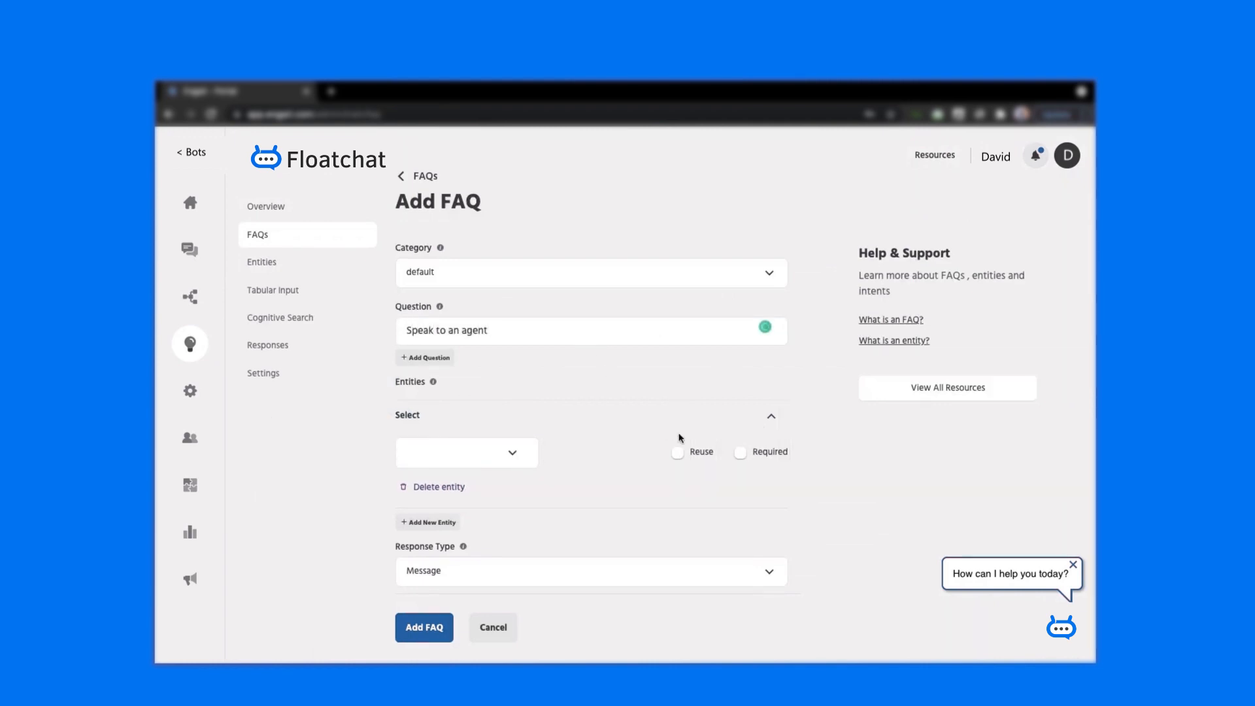
scroll(677, 435, "down", 2)
left_click(605, 448)
left_click(519, 512)
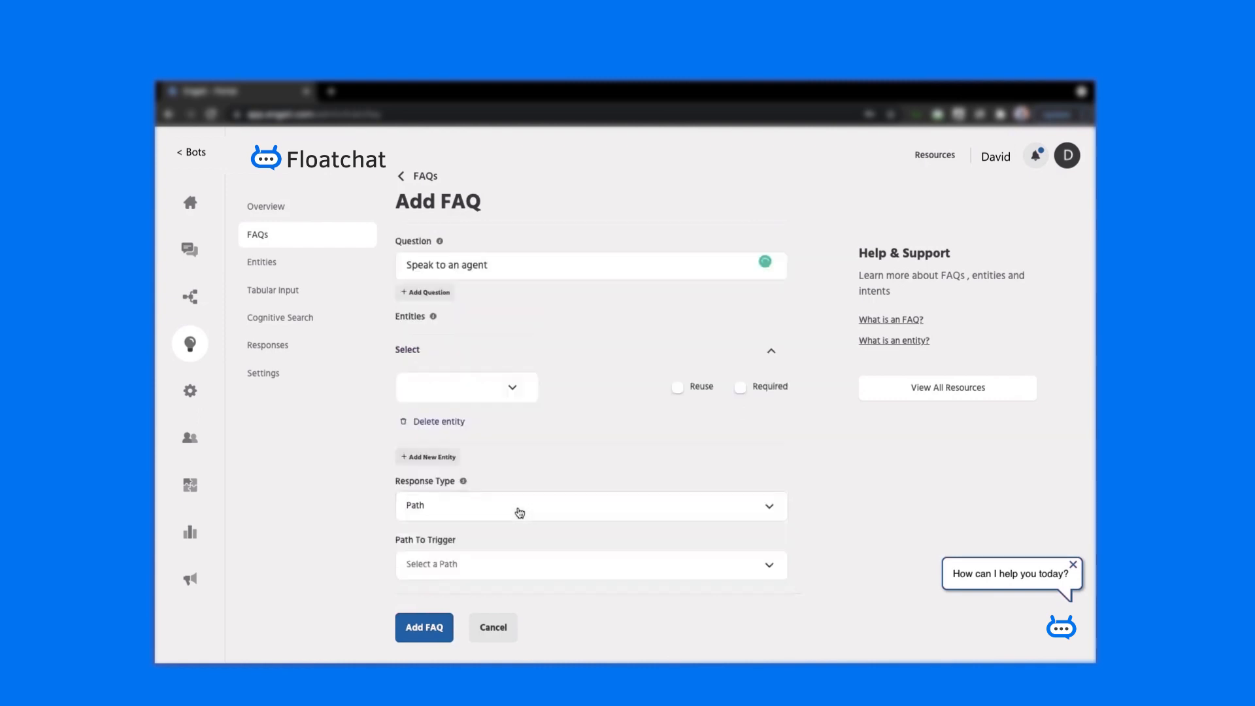
left_click(541, 553)
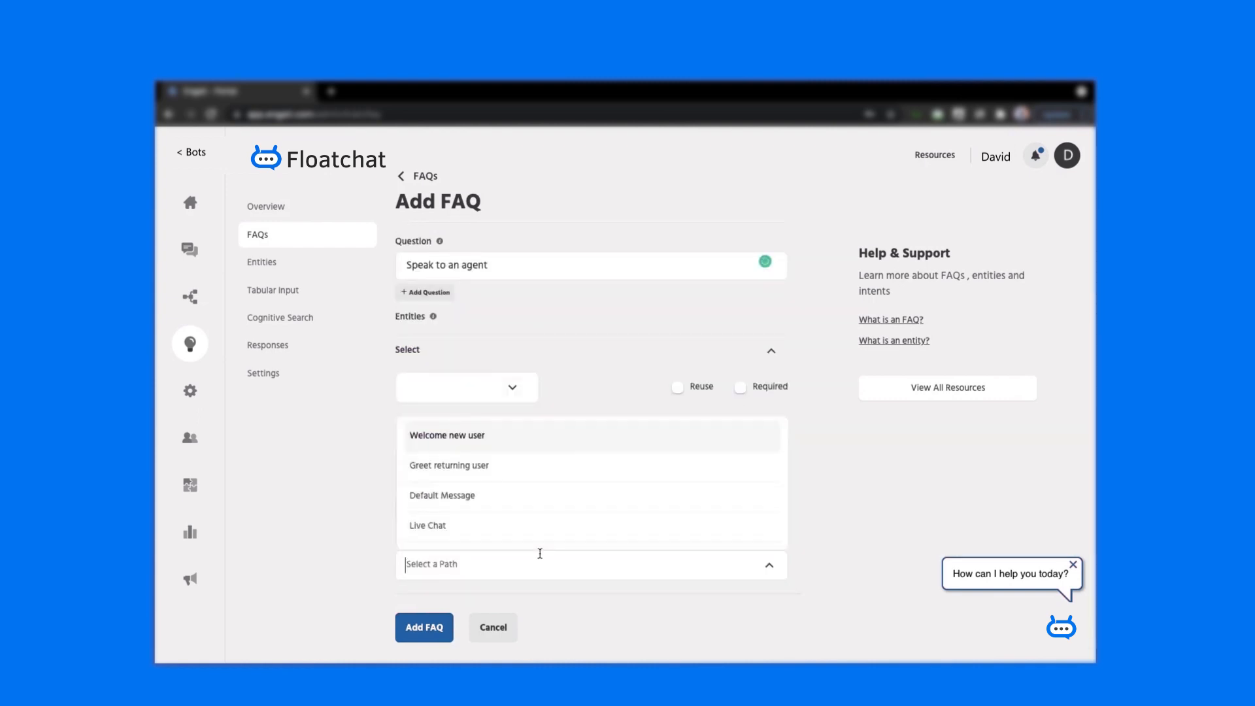
left_click(541, 536)
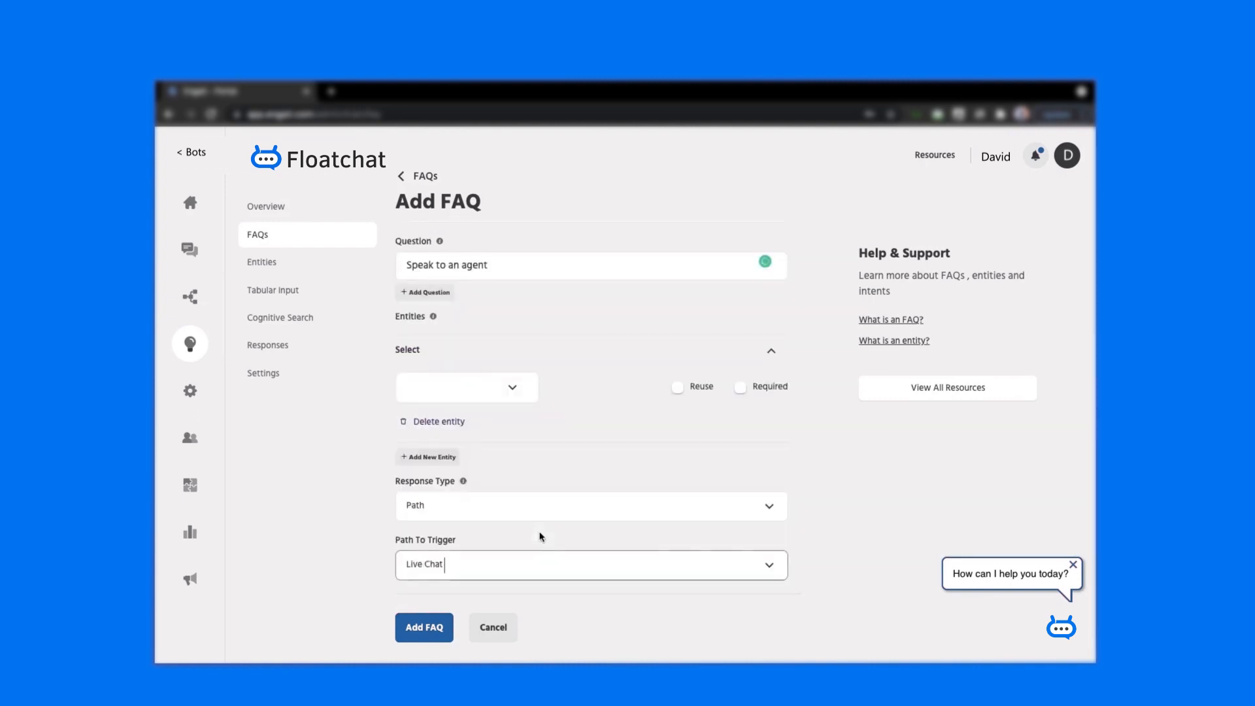
left_click(432, 640)
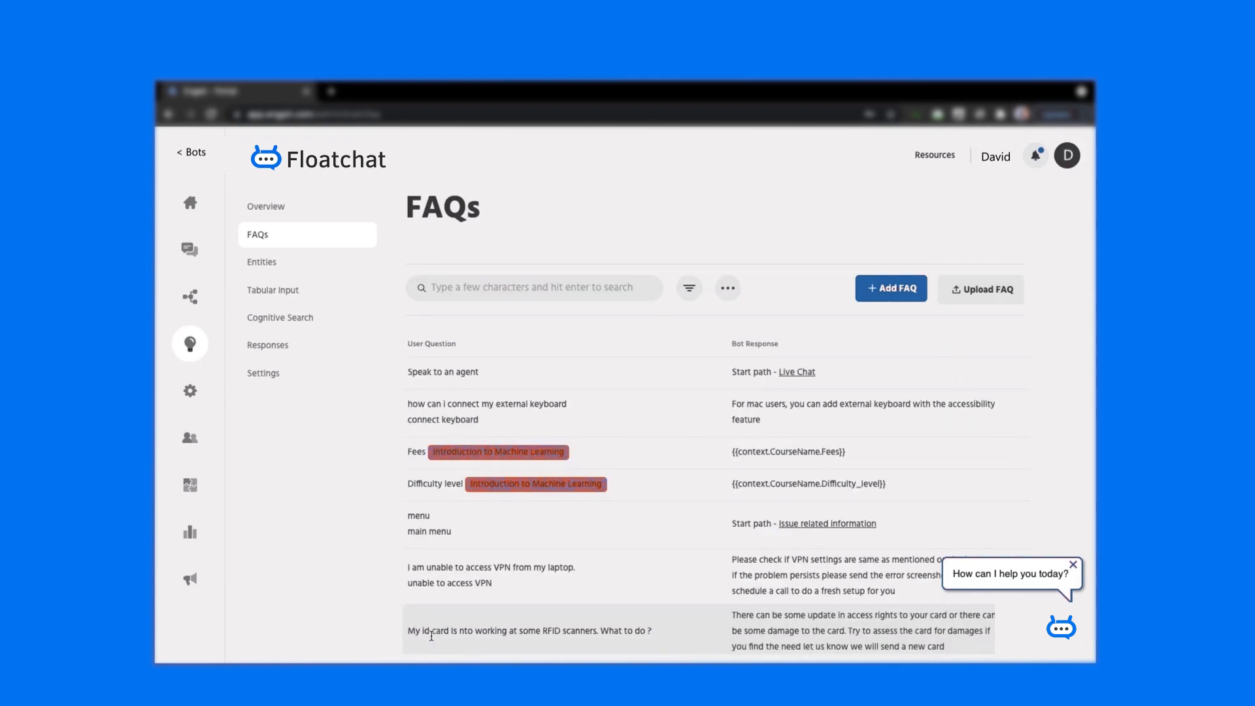
- Set the Live Chat path's Transfer to Agent step to the default category and save
left_click(190, 305)
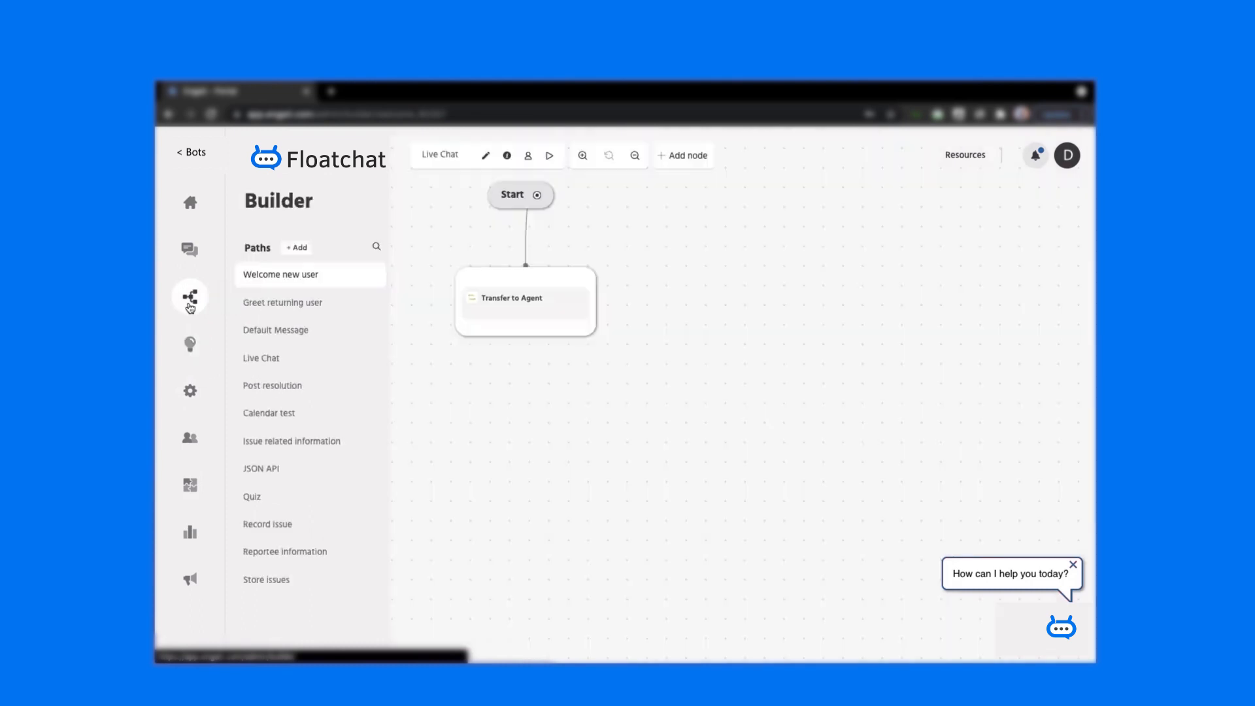
left_click(272, 368)
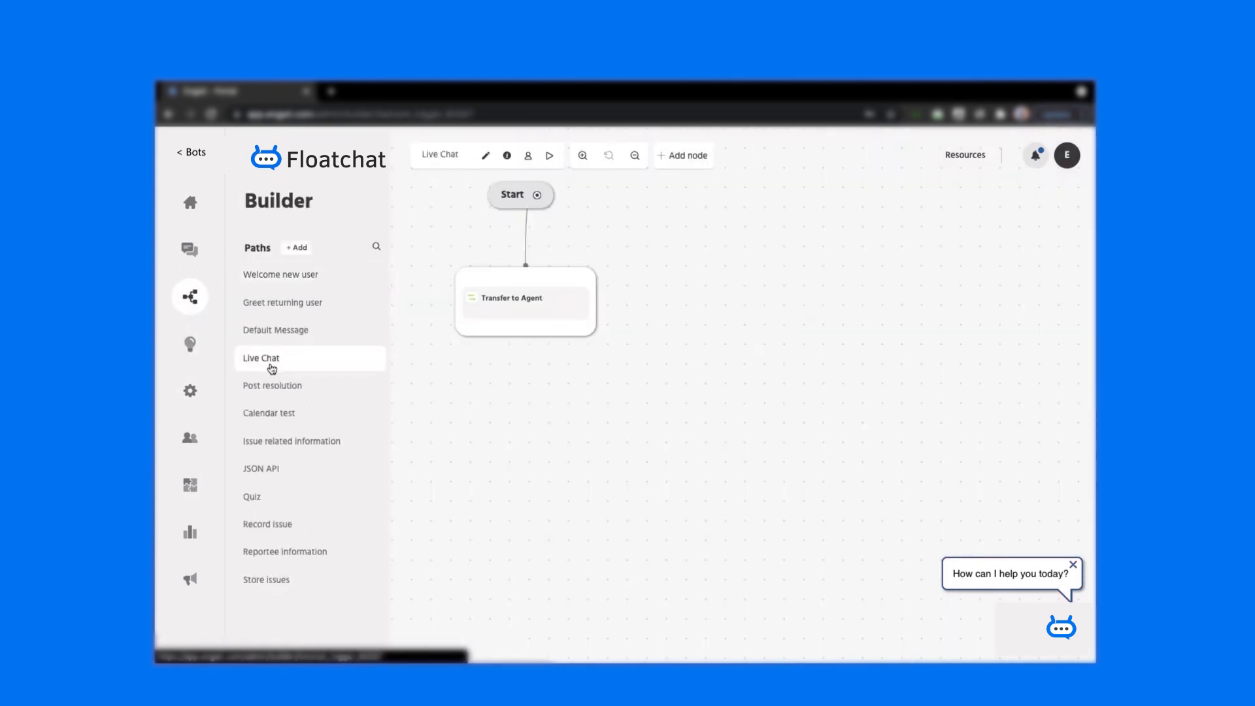
left_click(475, 321)
left_click(435, 276)
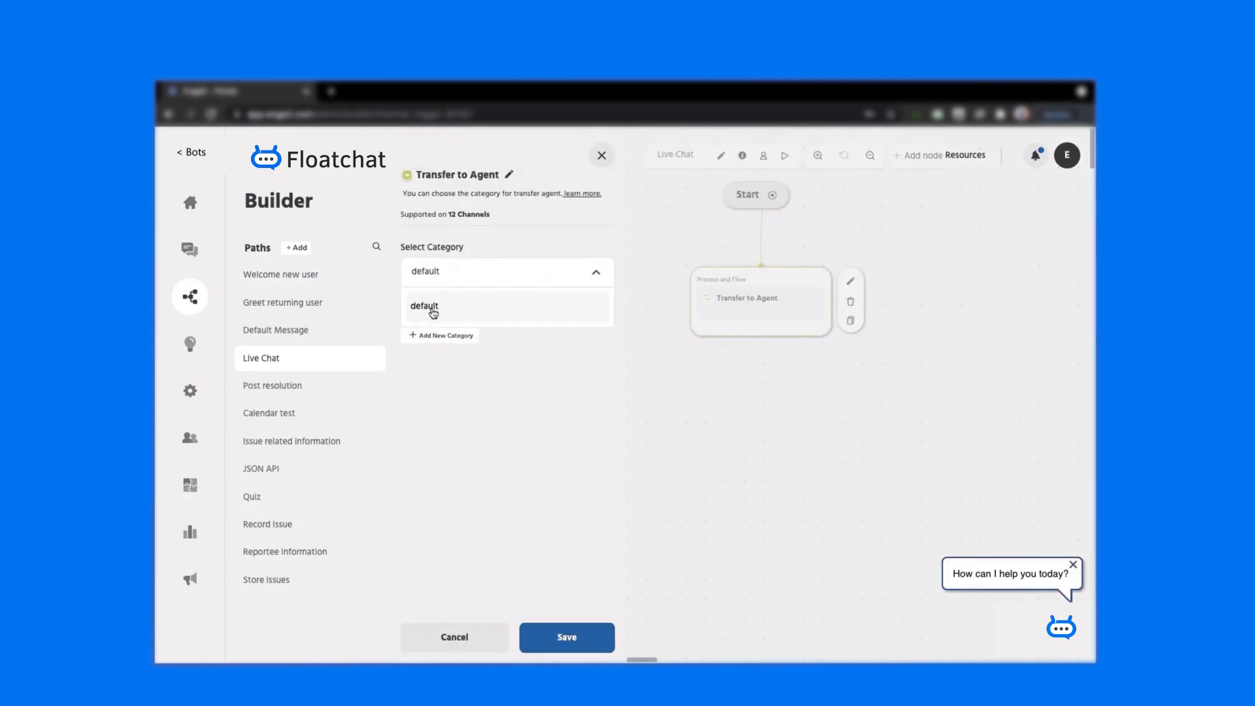
left_click(453, 385)
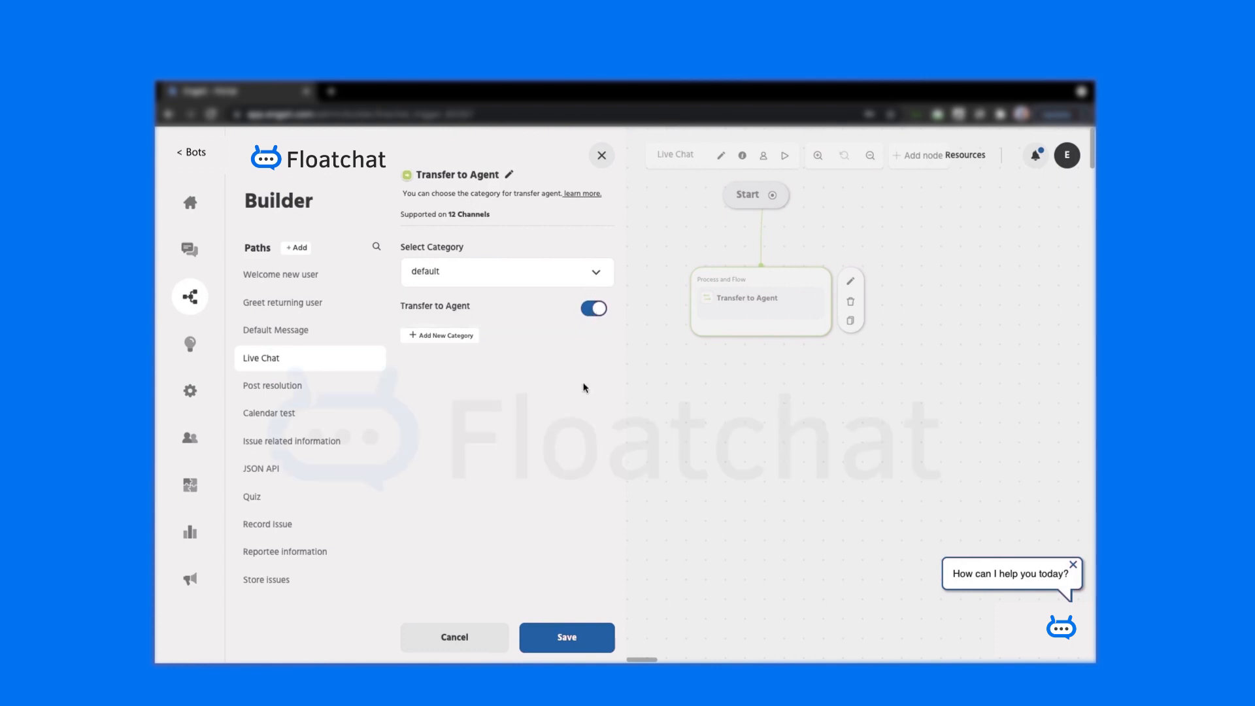
left_click(551, 646)
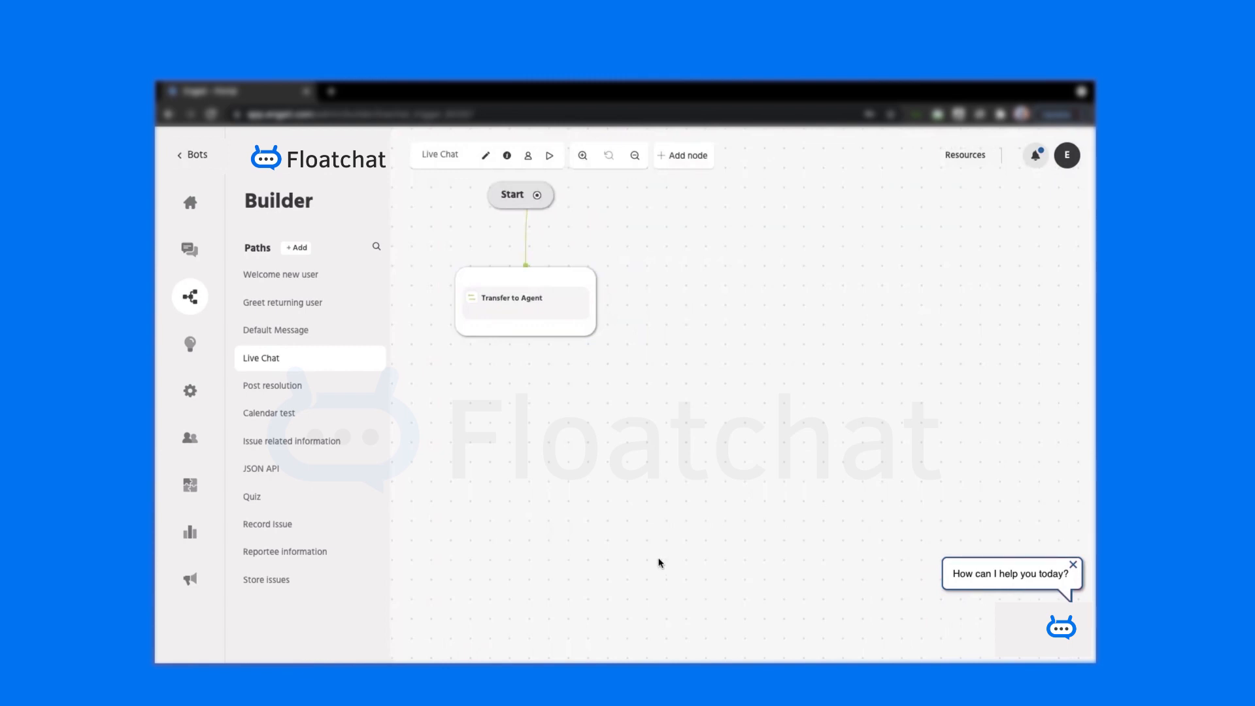
left_click(190, 391)
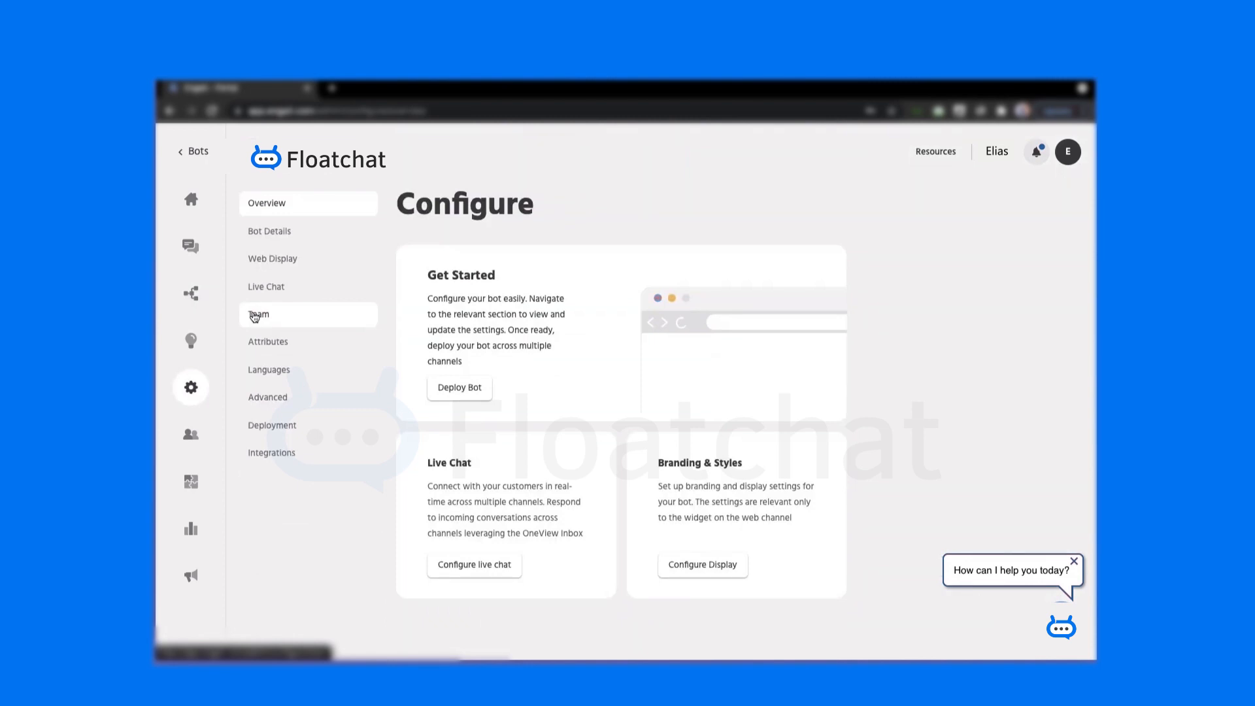
- Open the Team page and start adding a new team member
left_click(255, 316)
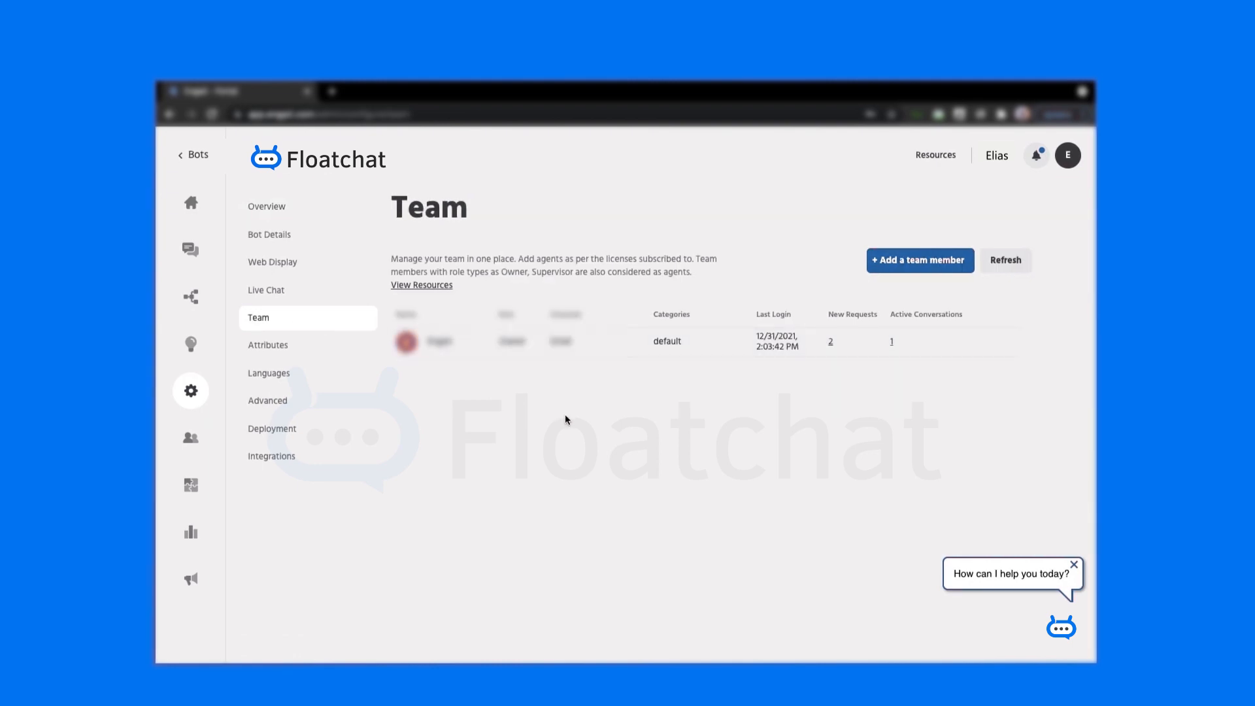
left_click(897, 268)
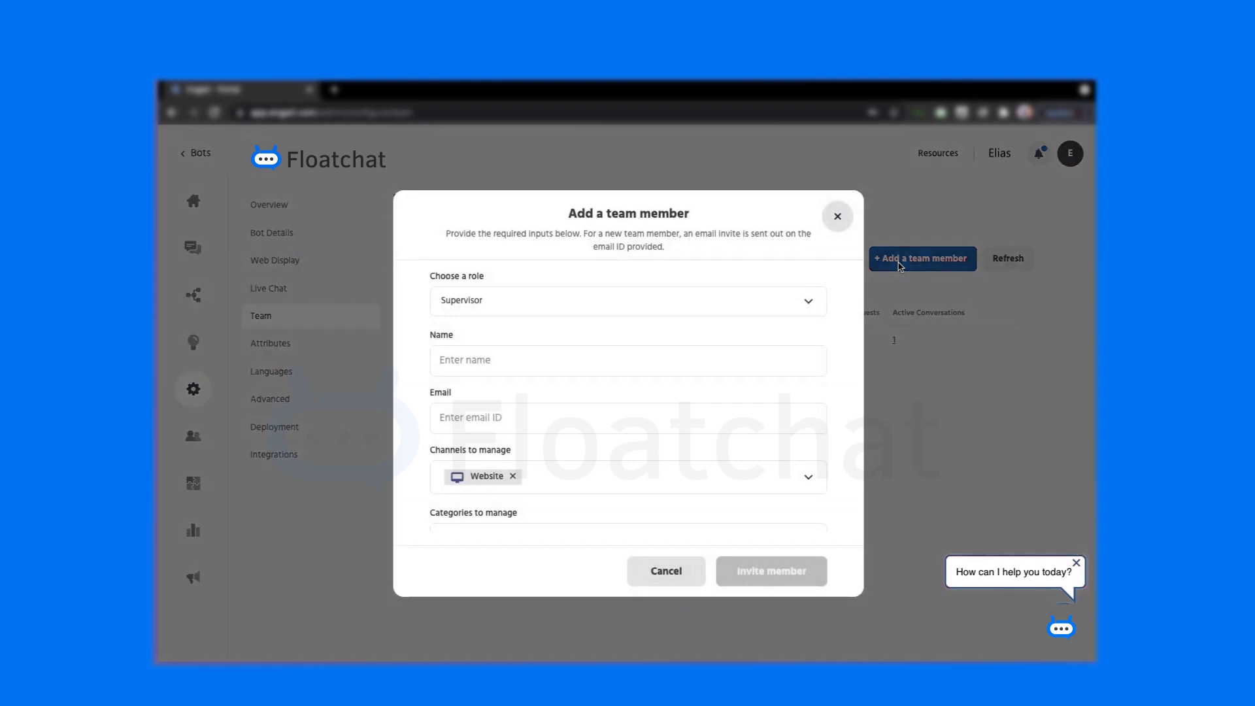
- Show the role choices Executive, Bot Builder, Supervisor and Agent for the new member
left_click(705, 302)
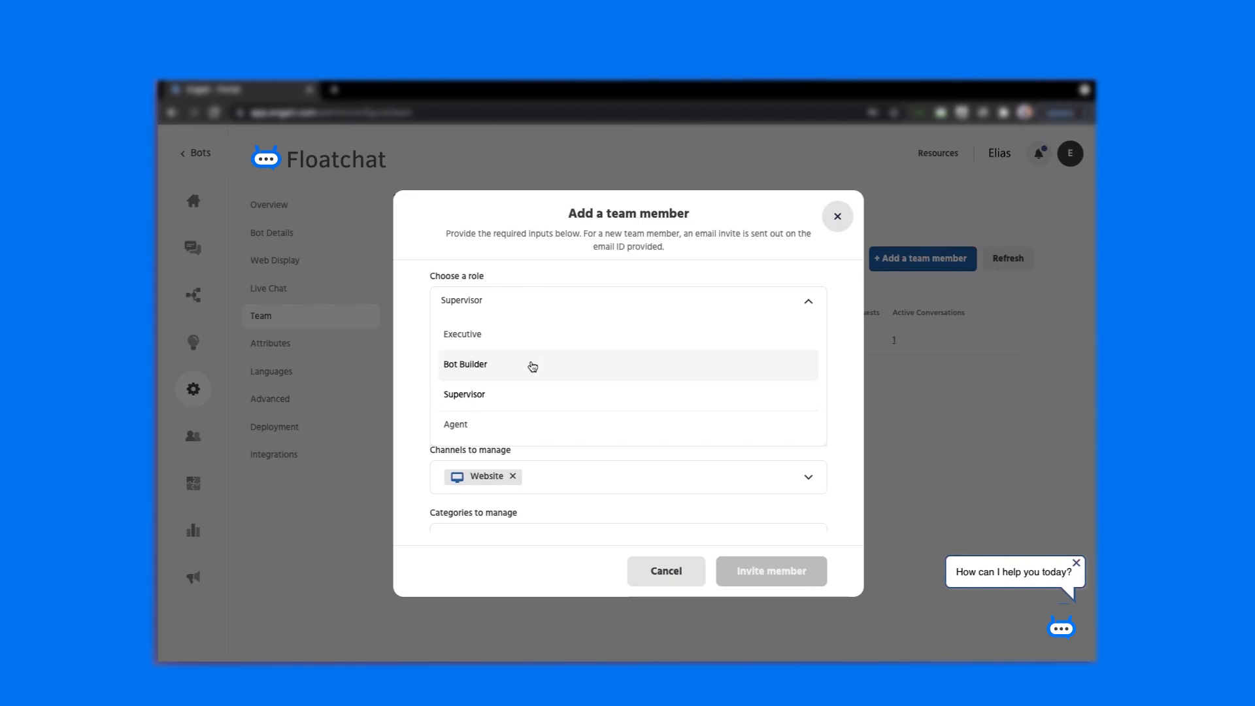
- Invite a new Agent by entering their name and e-mail, then open their row's actions
left_click(513, 429)
left_click(494, 359)
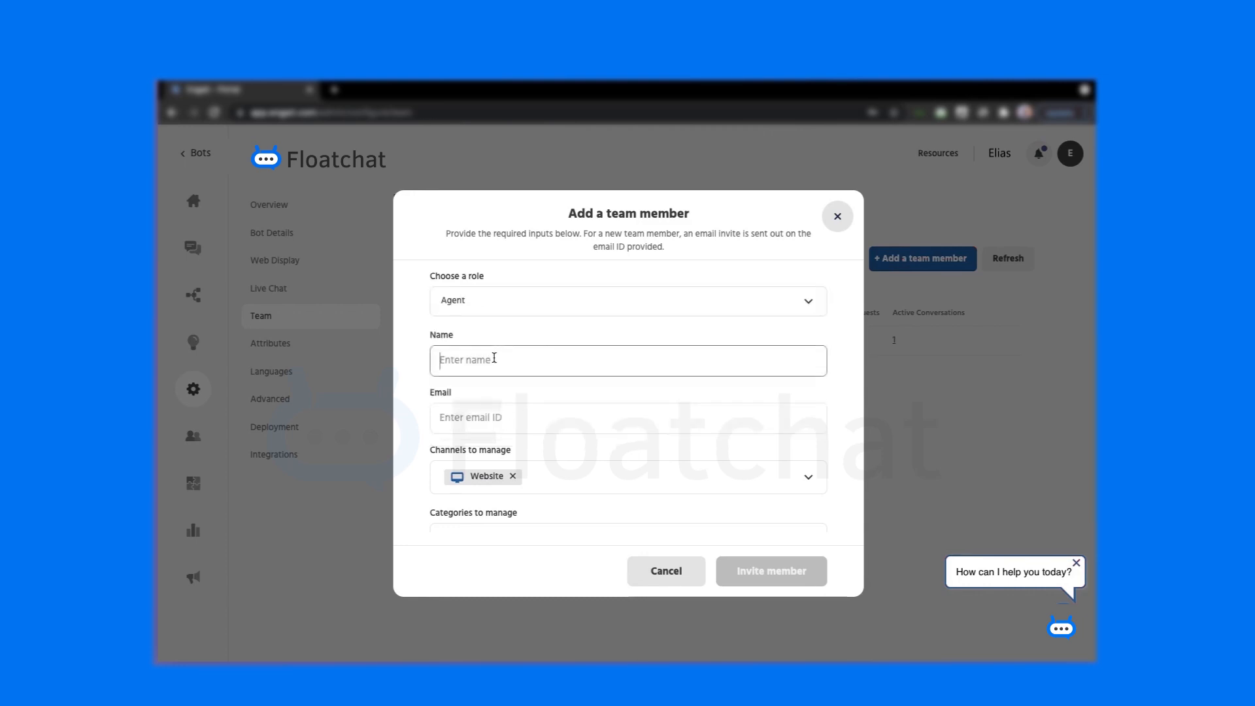
type("Alex")
scroll(582, 347, "down", 1)
left_click(570, 385)
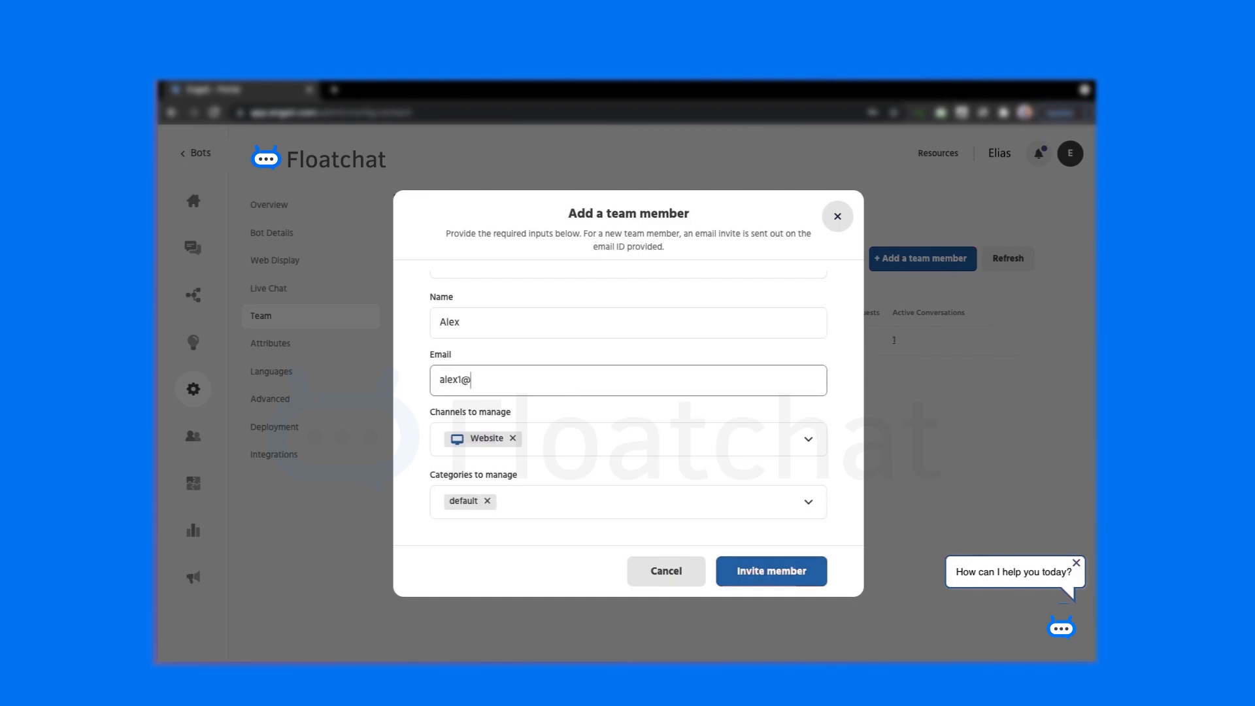
left_click(744, 571)
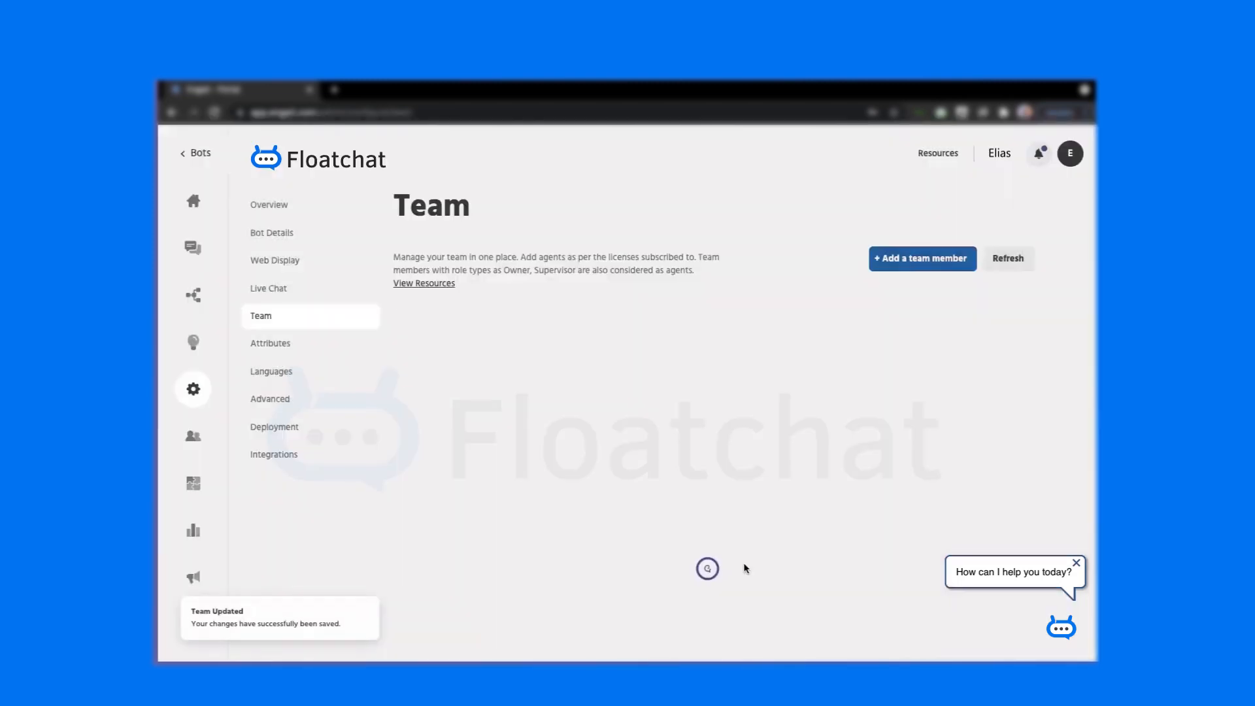
left_click(1007, 369)
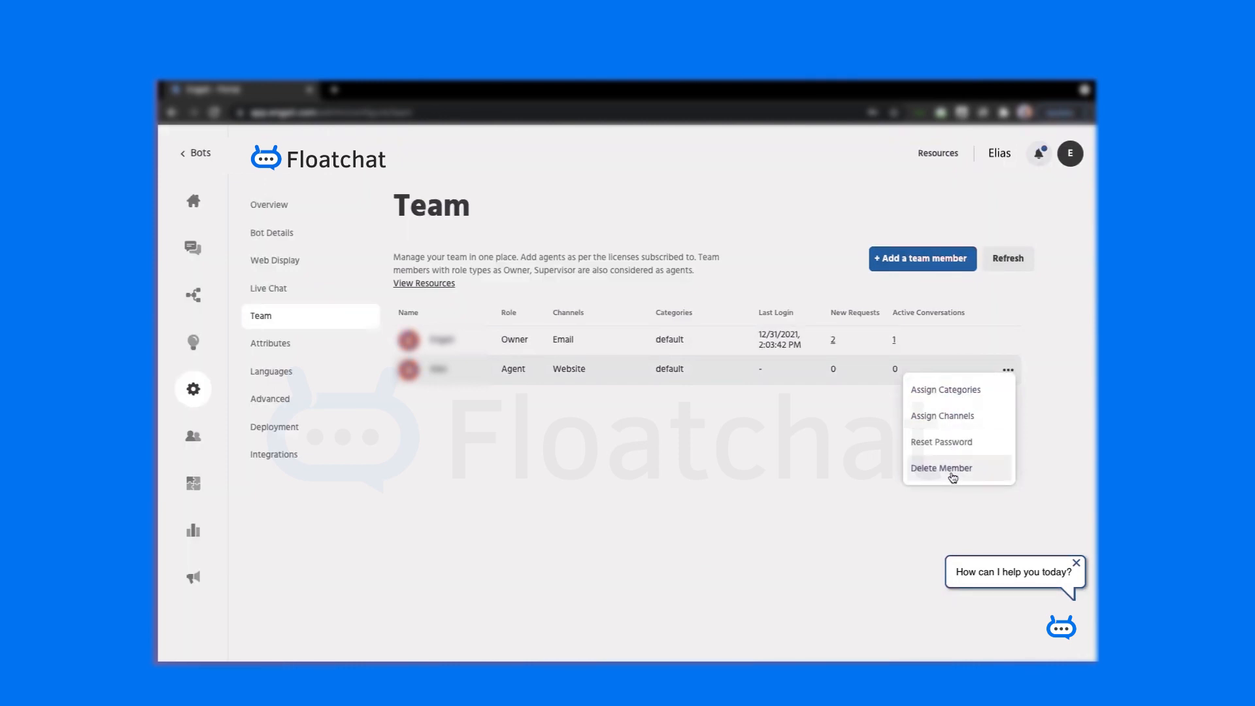
- Dismiss the row menu, go to Live Chat settings and expand the Work Week schedule
left_click(784, 465)
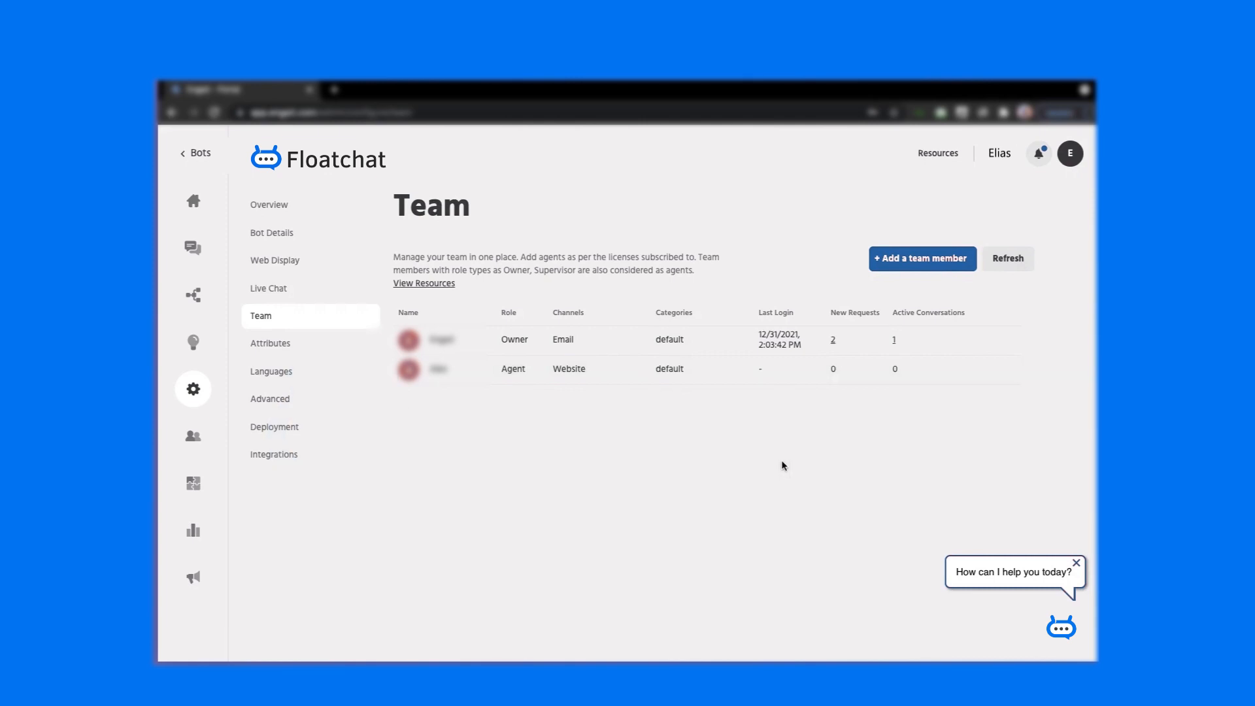
left_click(303, 300)
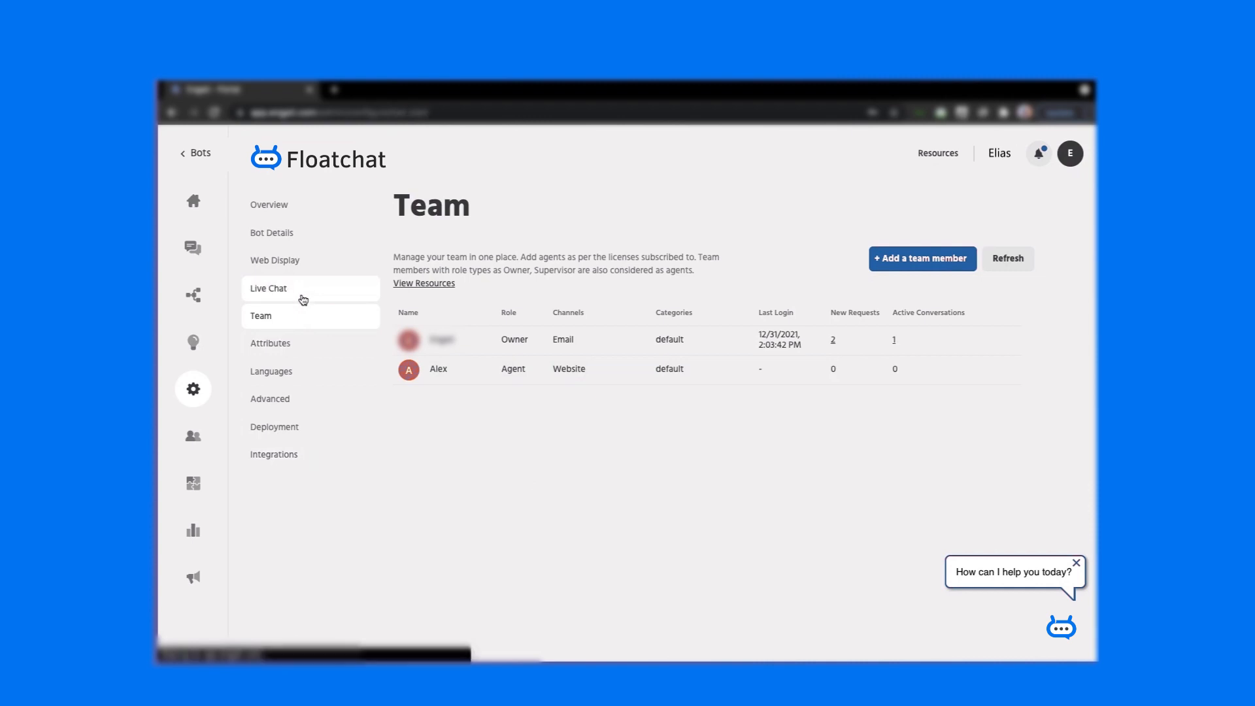
left_click(436, 308)
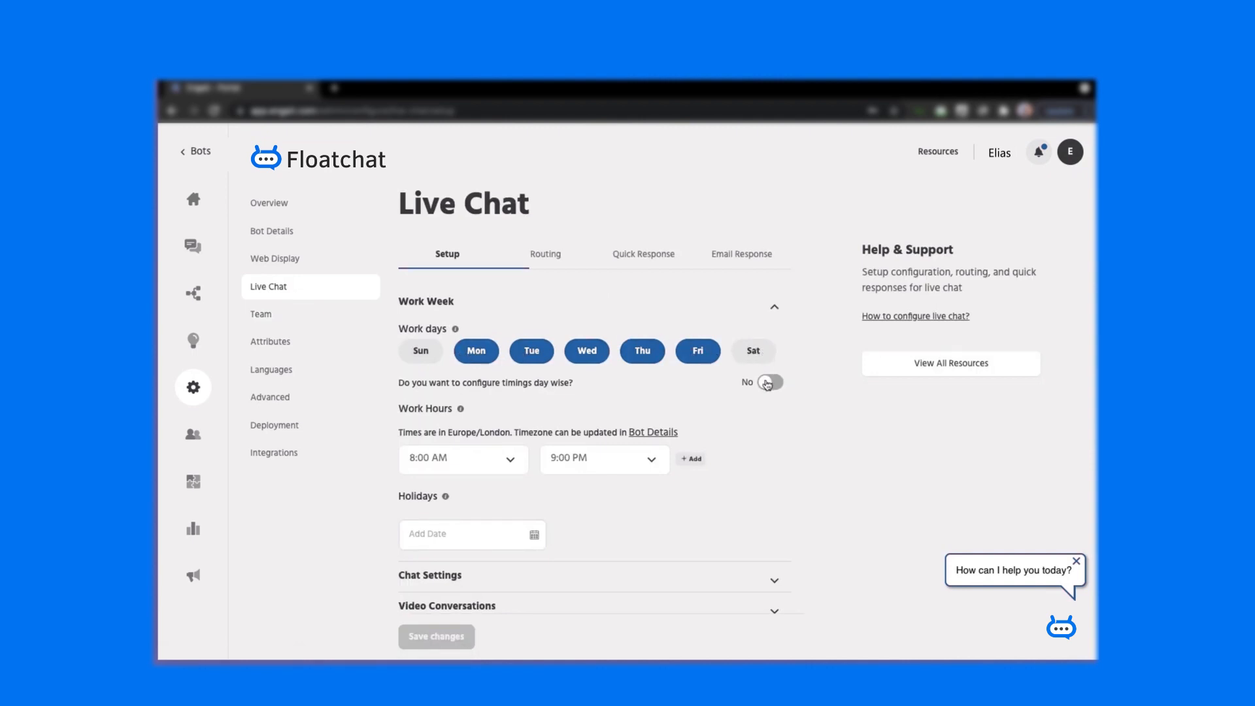
- Switch to day-wise working hours, then back to one shared time range
left_click(768, 384)
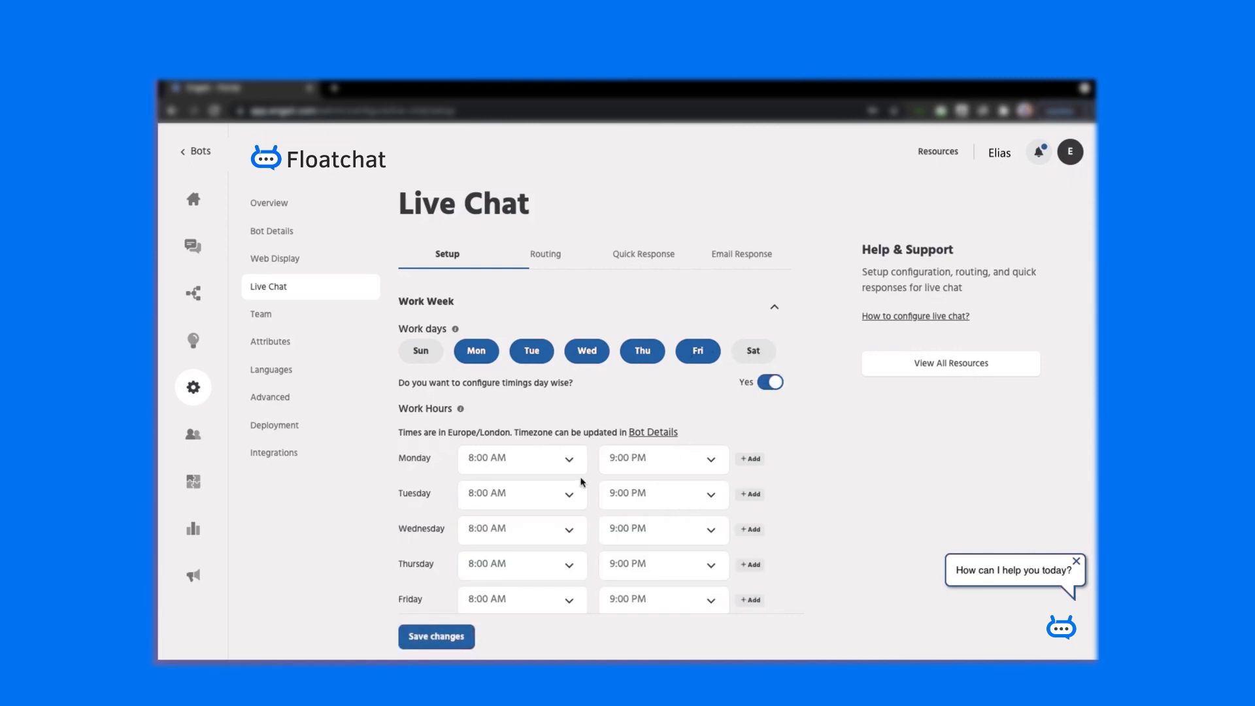
scroll(582, 484, "down", 1)
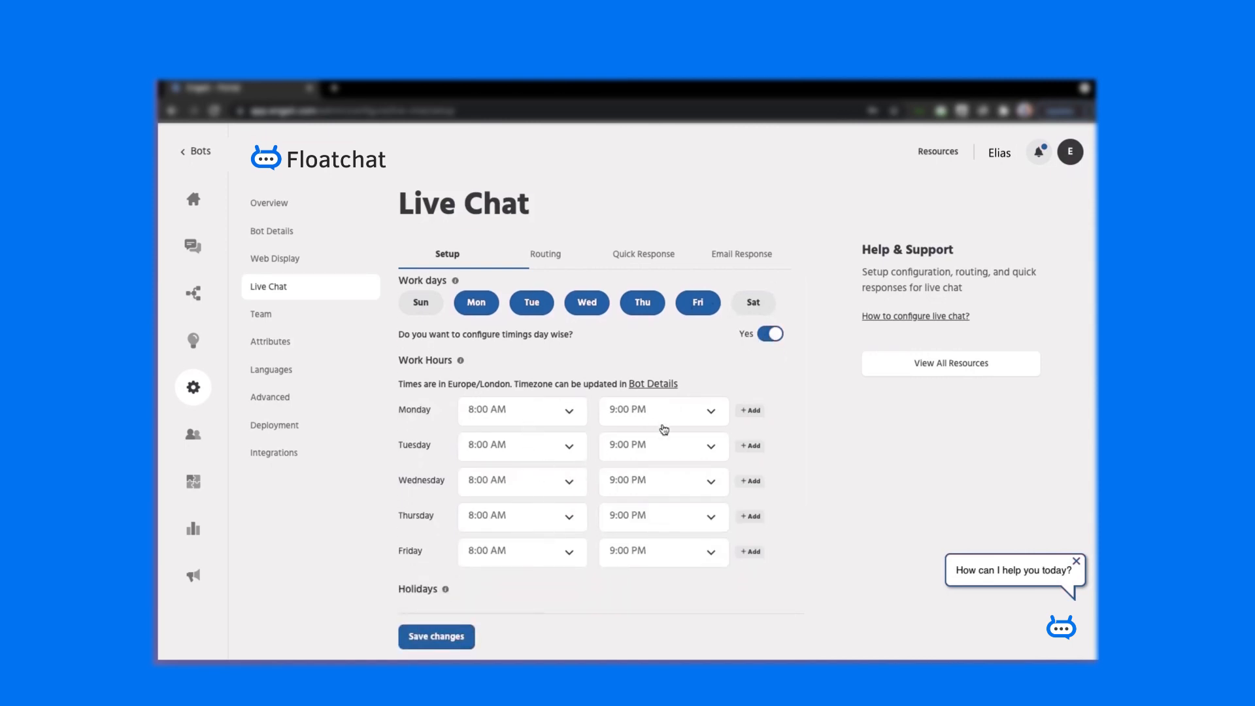
left_click(773, 334)
scroll(611, 457, "down", 1)
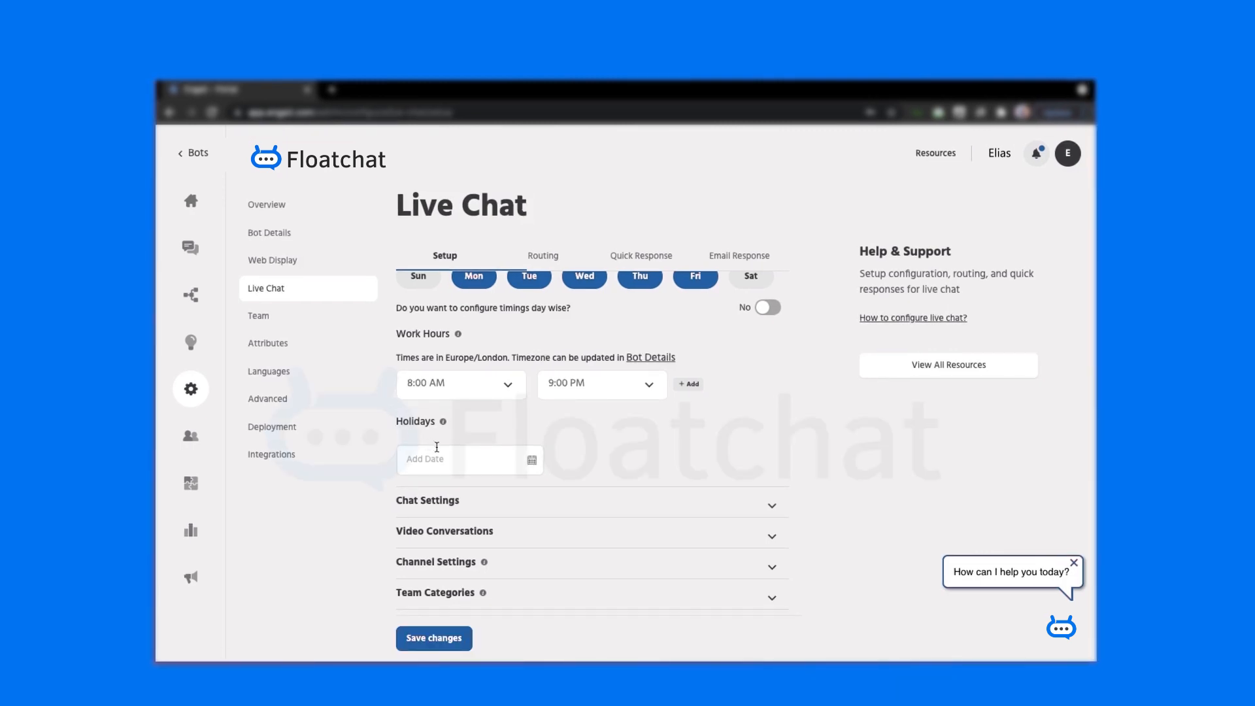
- Open and dismiss the holiday calendar without adding a date, then expand Chat Settings
left_click(458, 448)
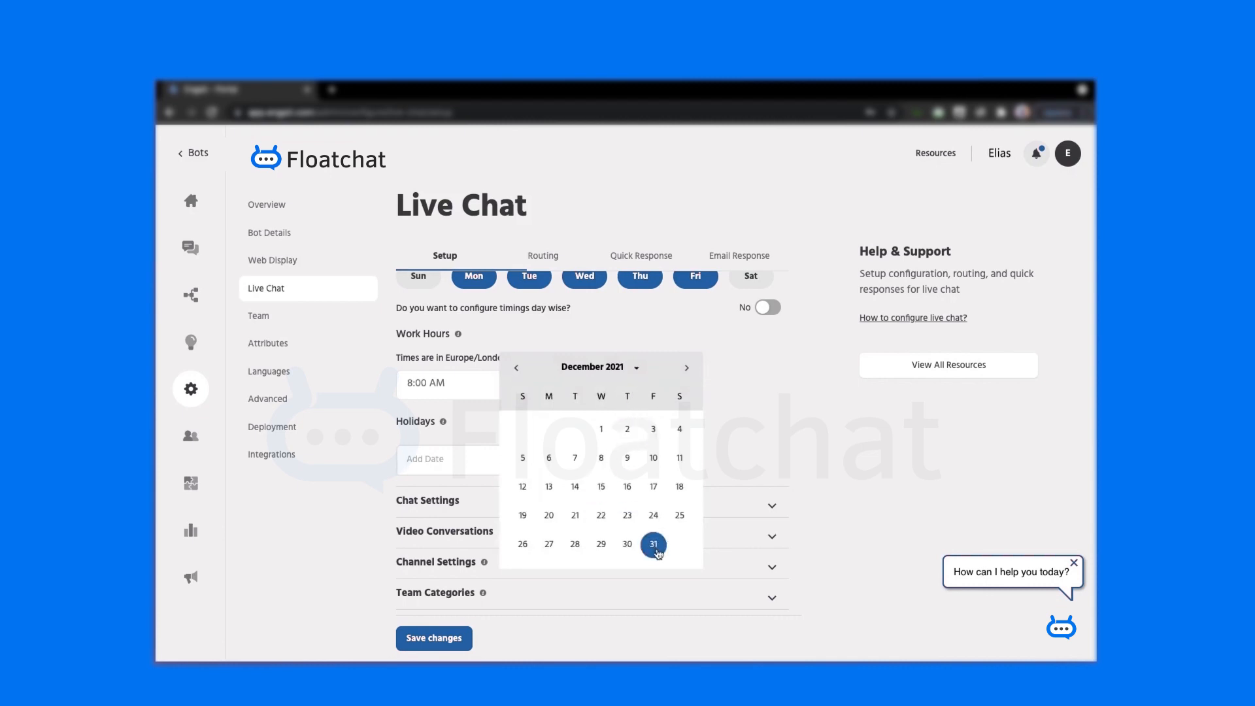
left_click(742, 424)
left_click(556, 498)
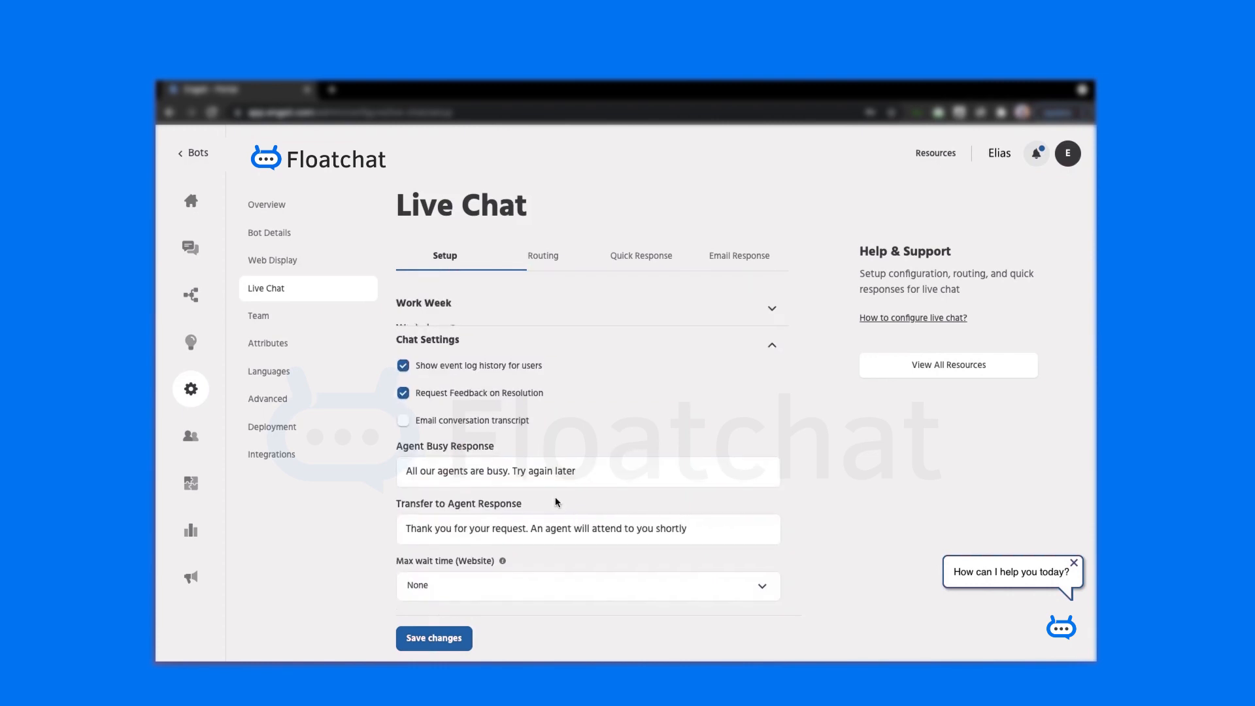
- Enable emailing conversation transcripts to customers and choose the transcript sender address
scroll(555, 497, "down", 1)
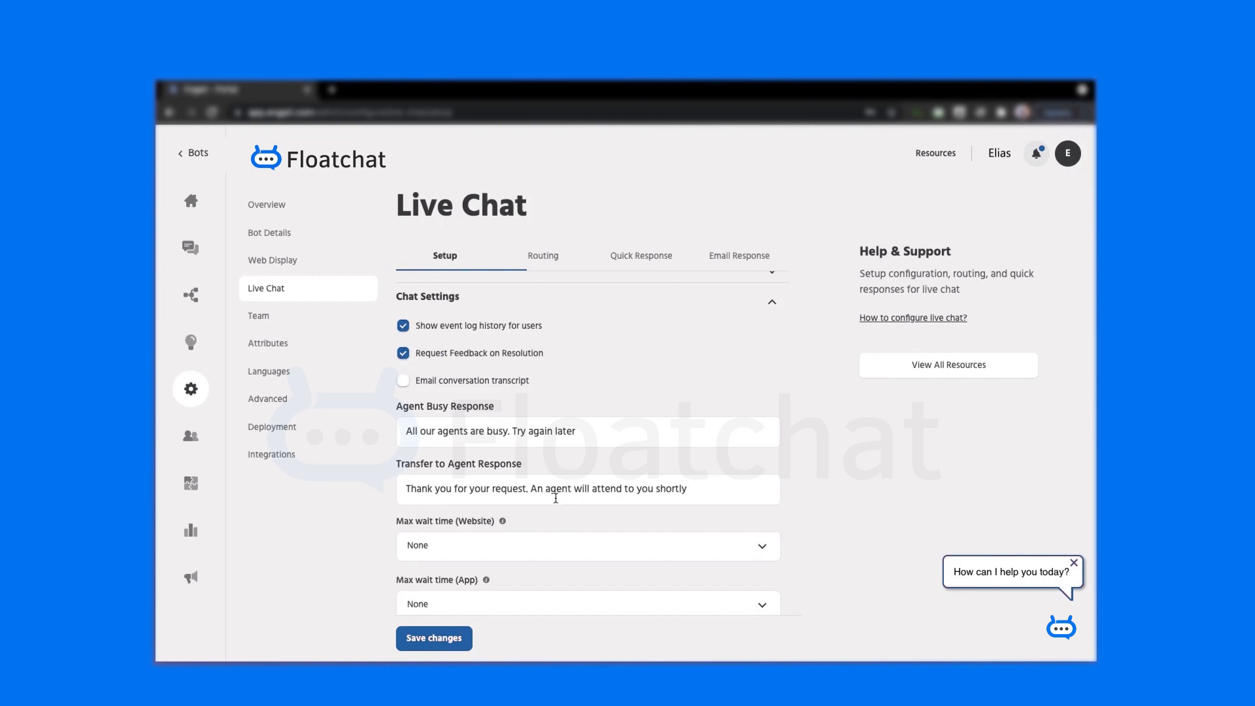
left_click(405, 383)
left_click(421, 419)
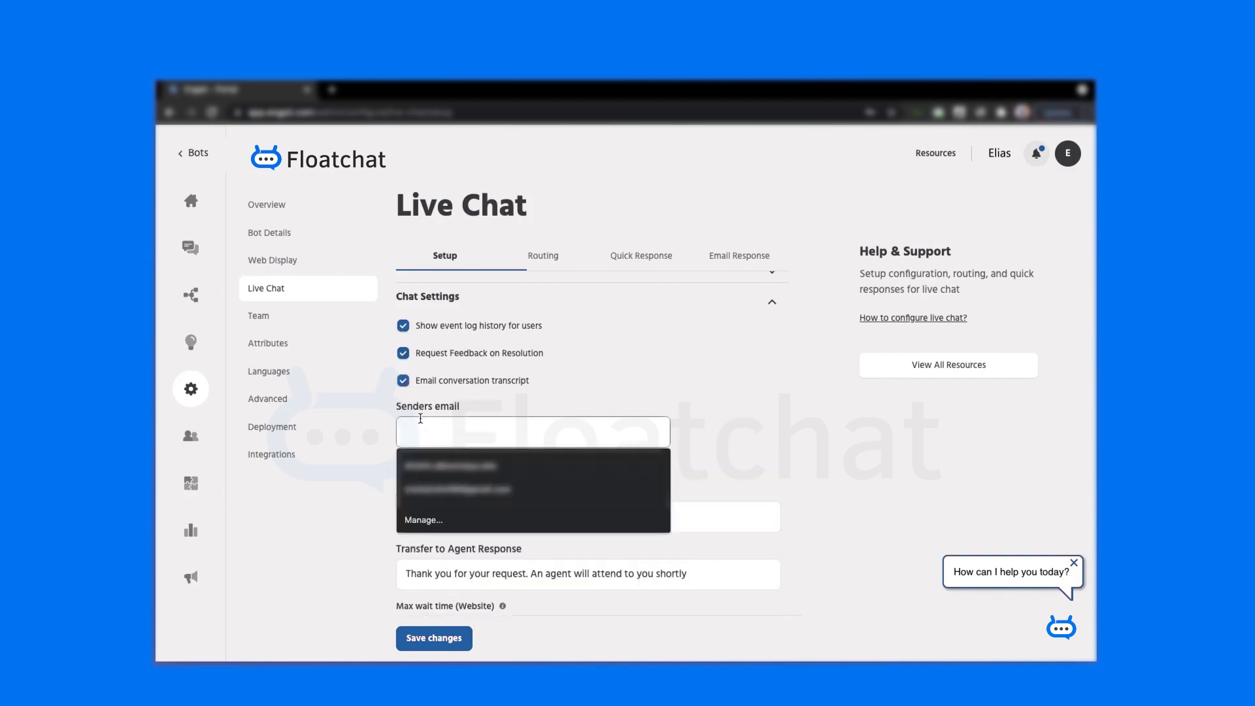
scroll(611, 403, "down", 1)
scroll(611, 402, "down", 3)
scroll(574, 422, "down", 3)
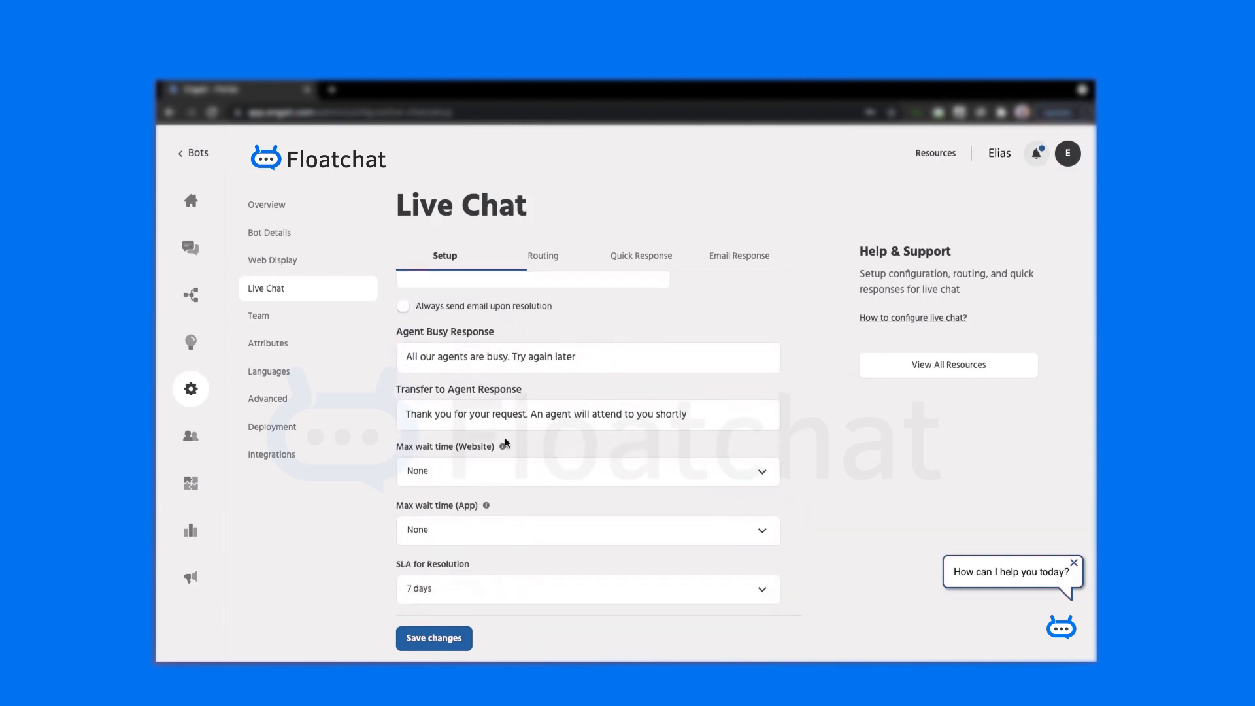
left_click(595, 418)
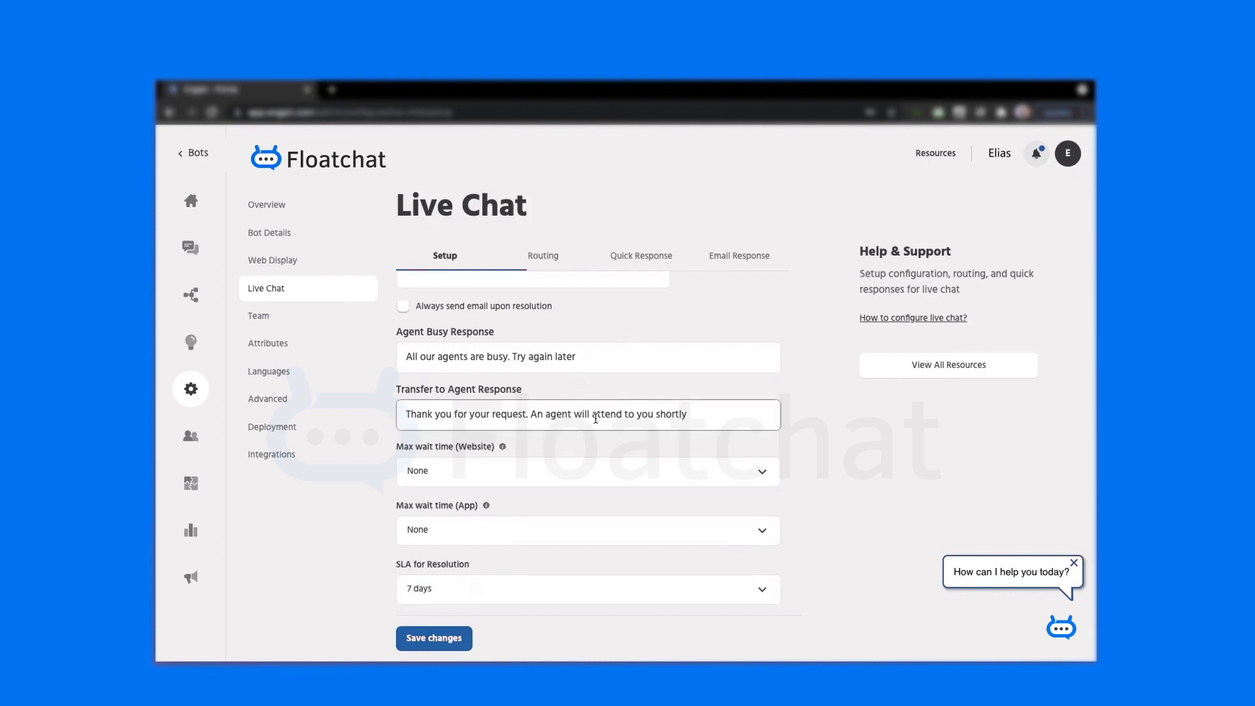
scroll(596, 418, "down", 1)
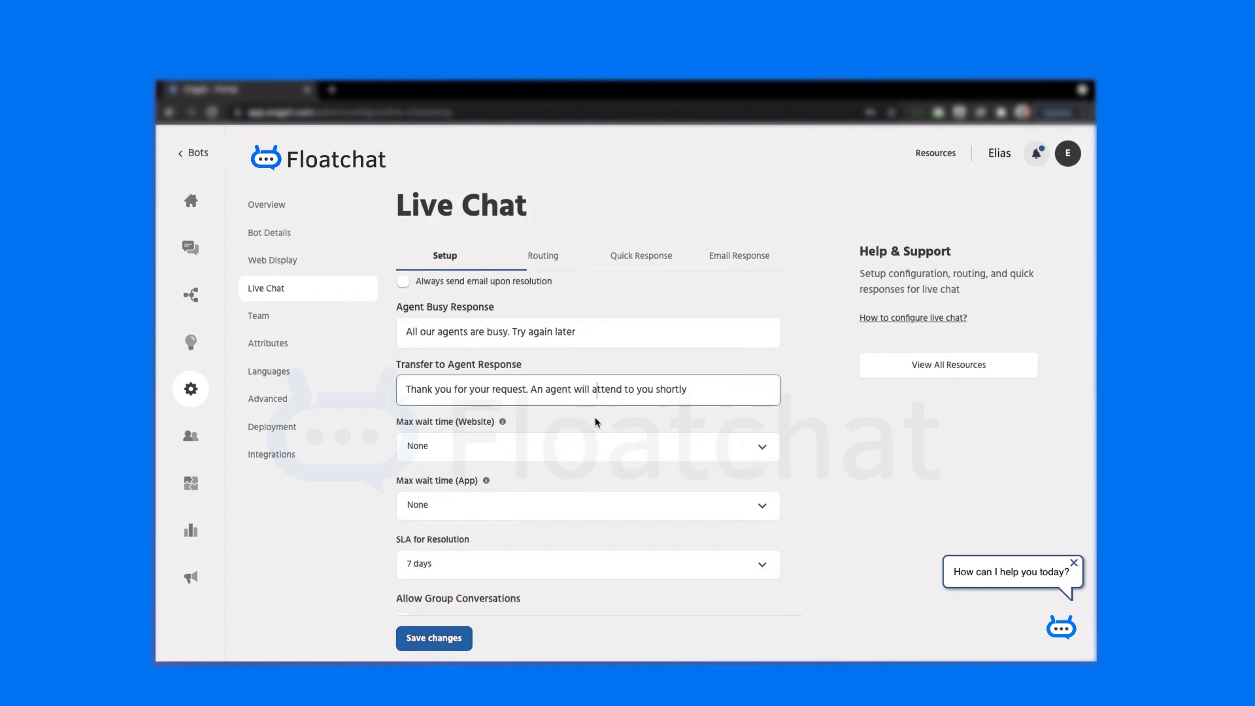
- Set both the website and app max wait times to 30 seconds
left_click(592, 453)
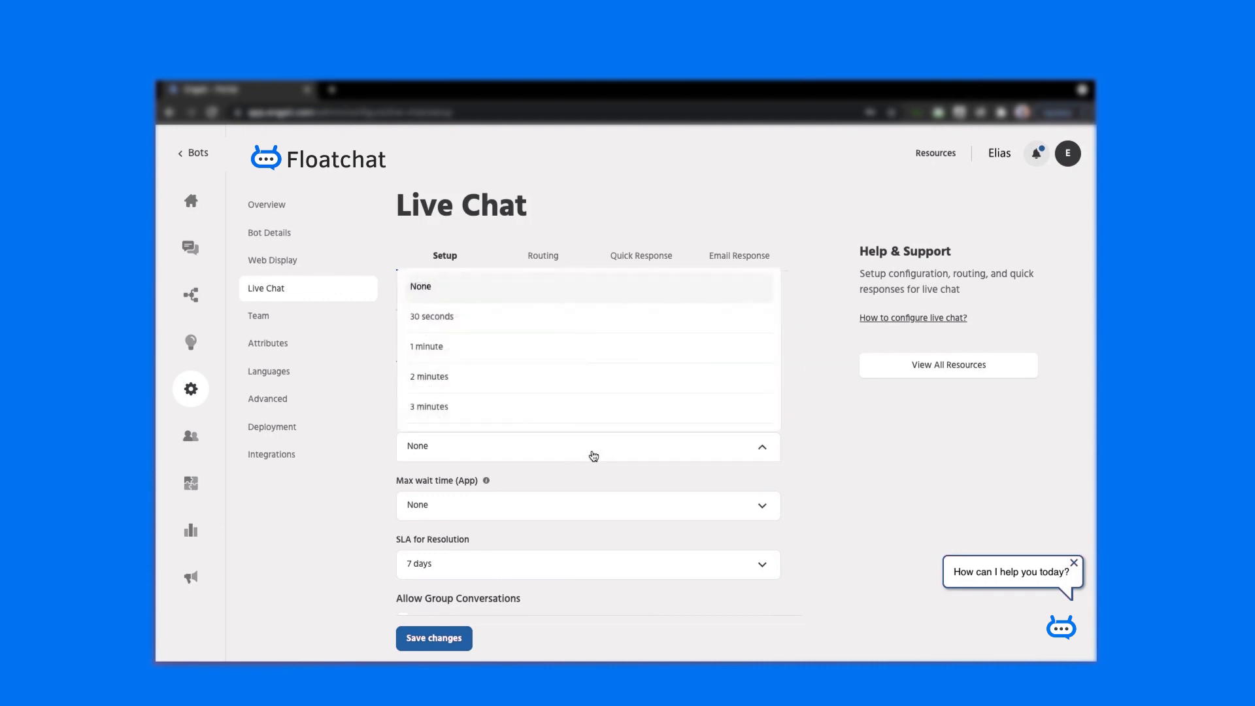
left_click(512, 322)
scroll(521, 486, "down", 2)
scroll(521, 485, "down", 1)
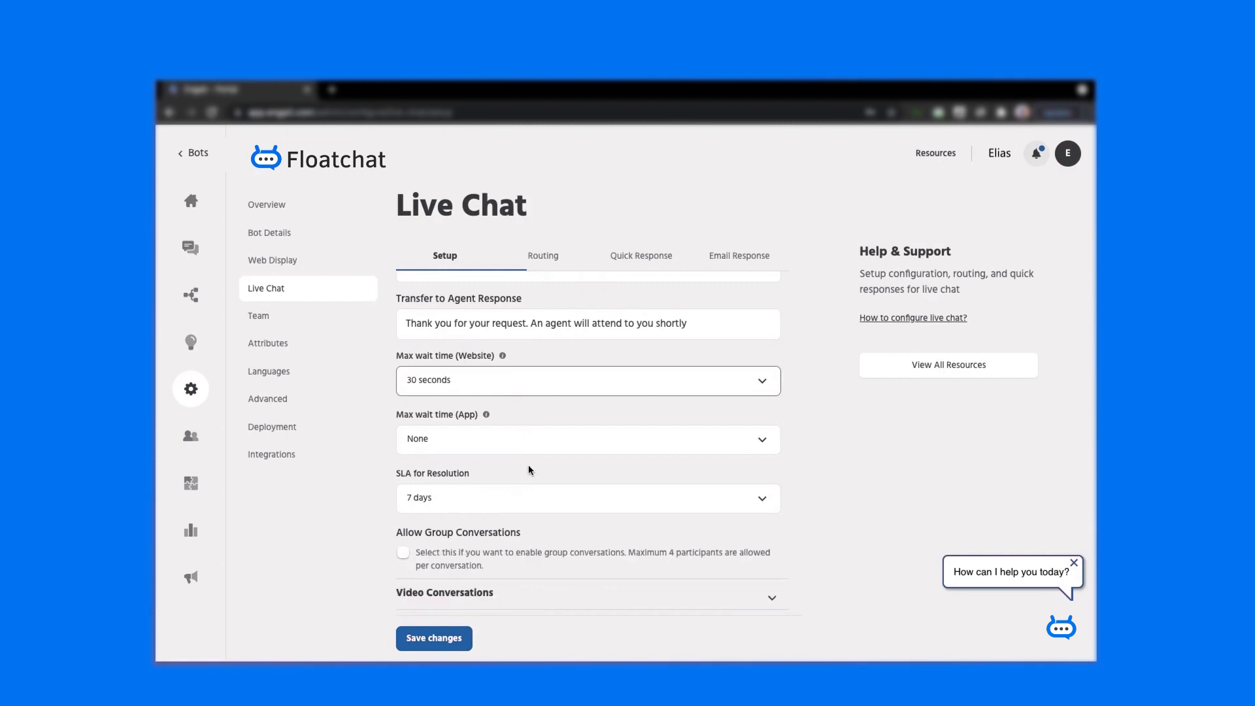
left_click(538, 449)
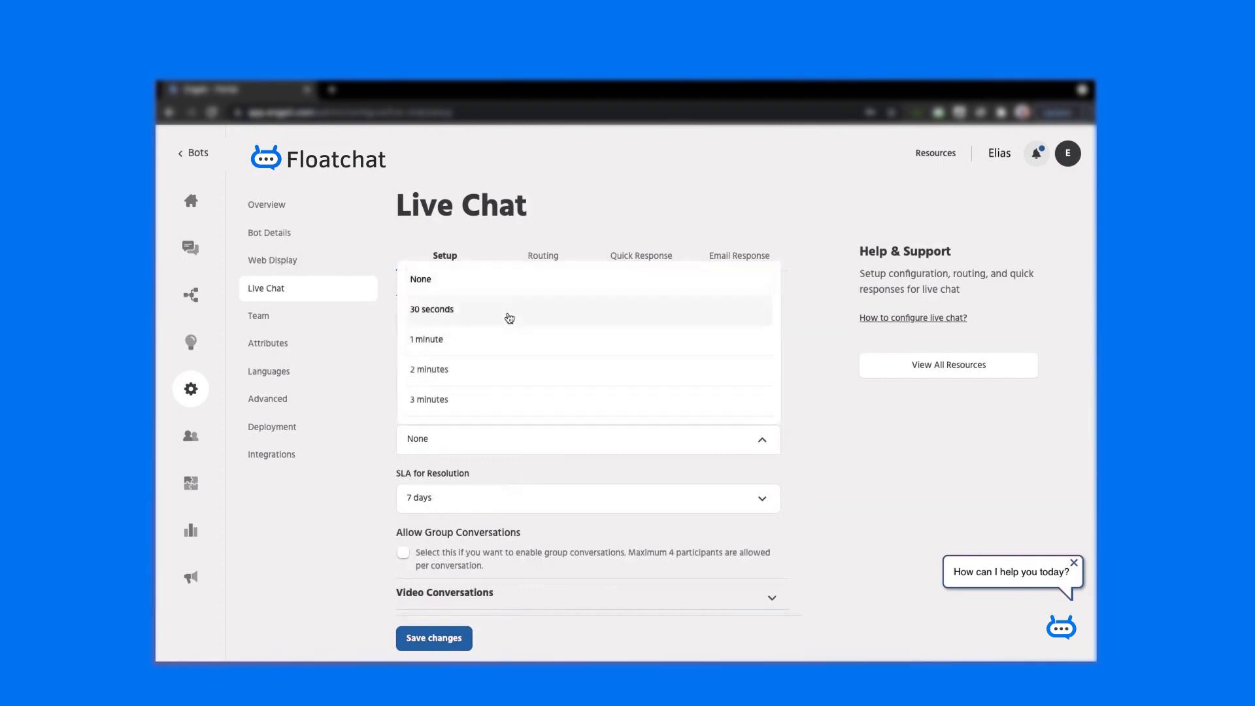
left_click(509, 319)
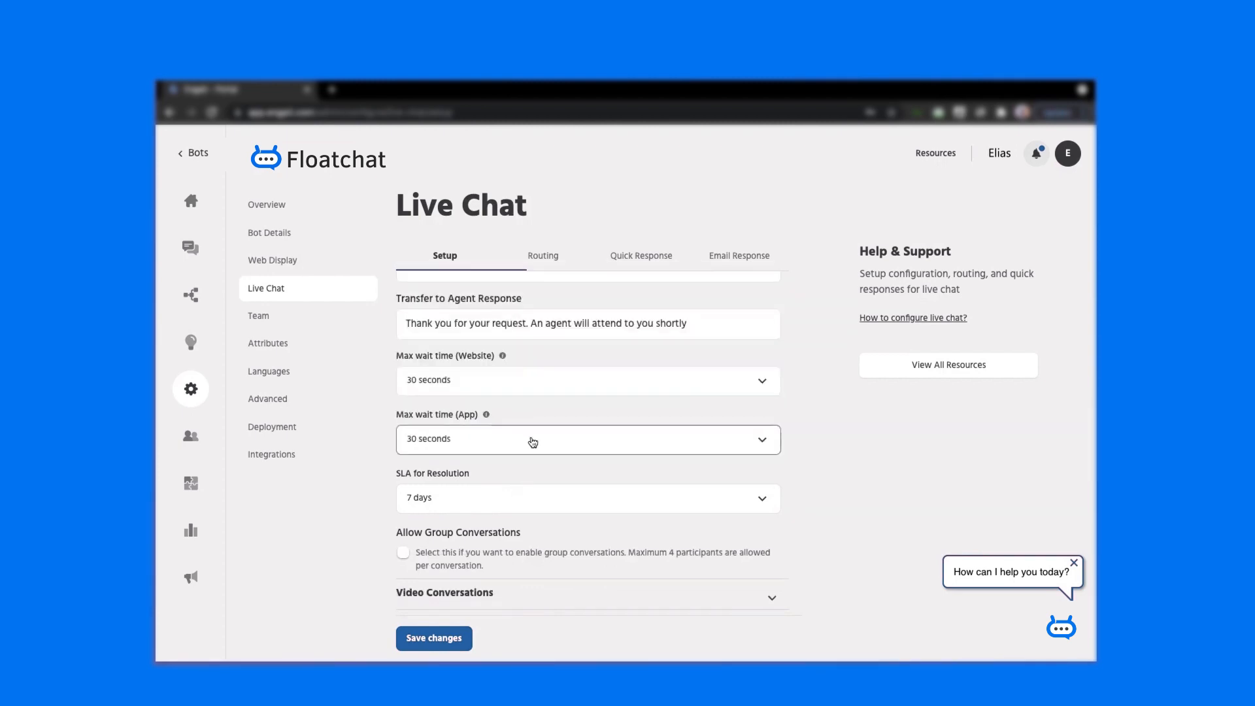
- Keep the resolution SLA at 7 days and allow group conversations
scroll(531, 442, "down", 2)
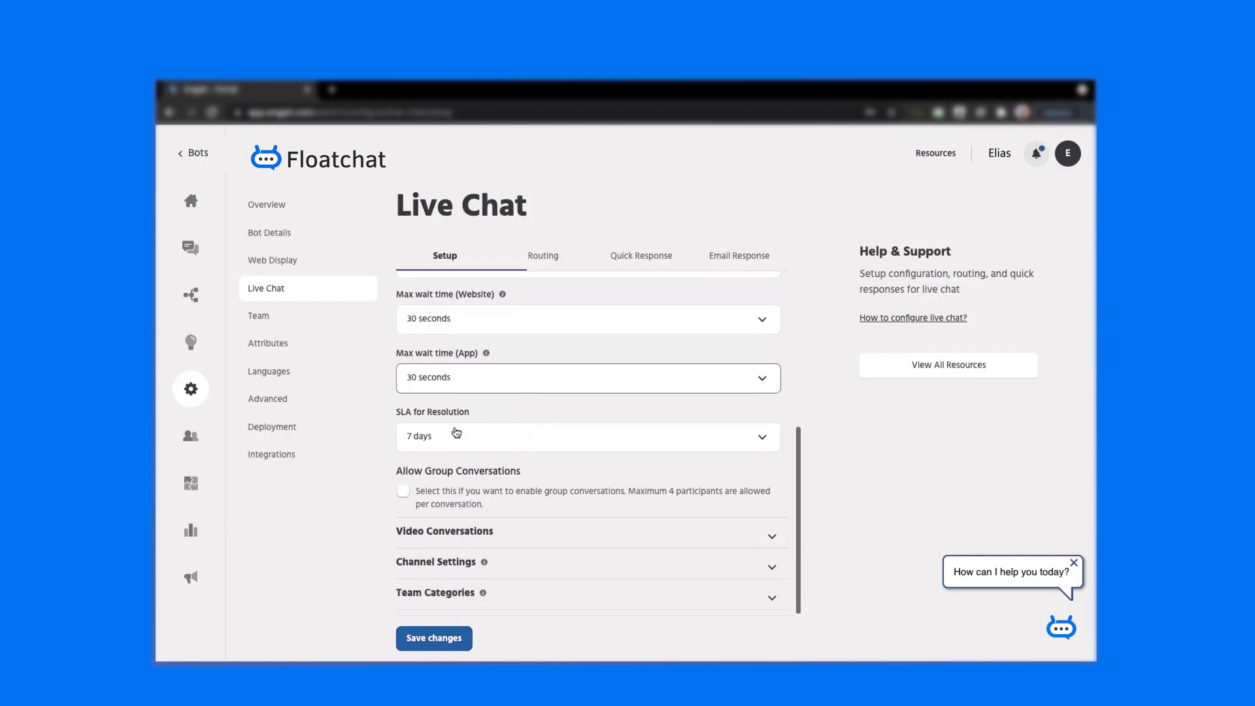
left_click(480, 441)
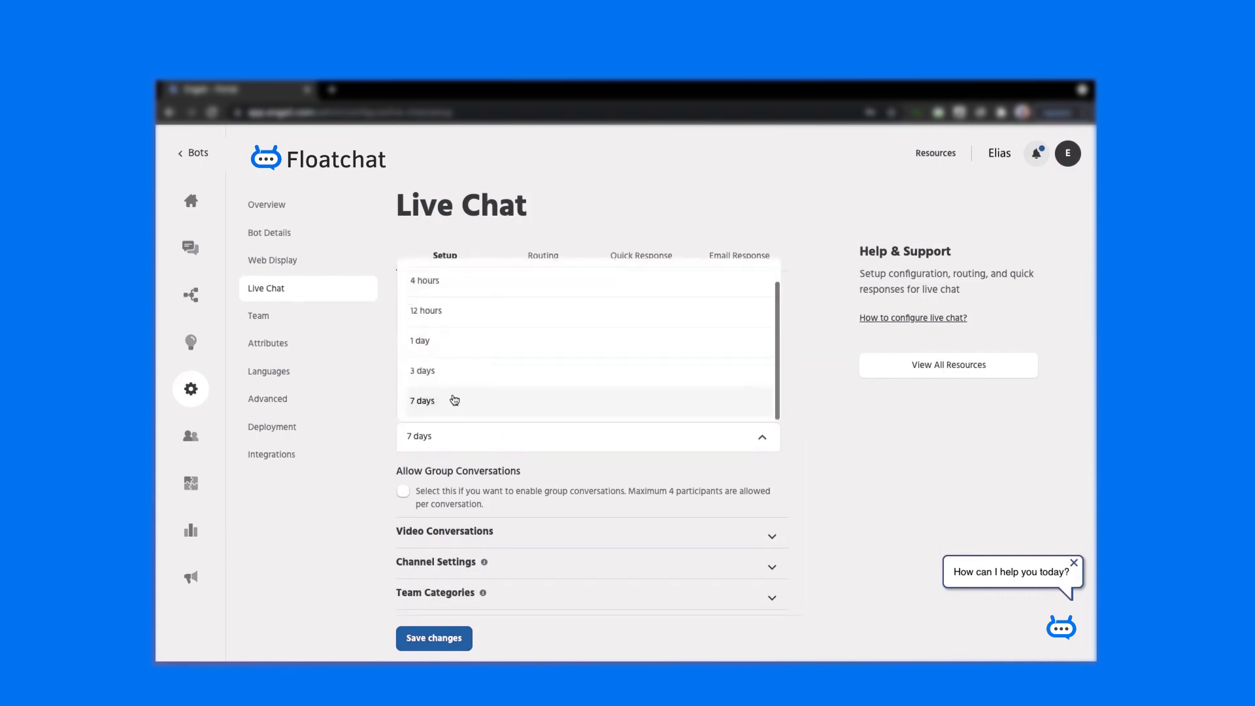
left_click(460, 444)
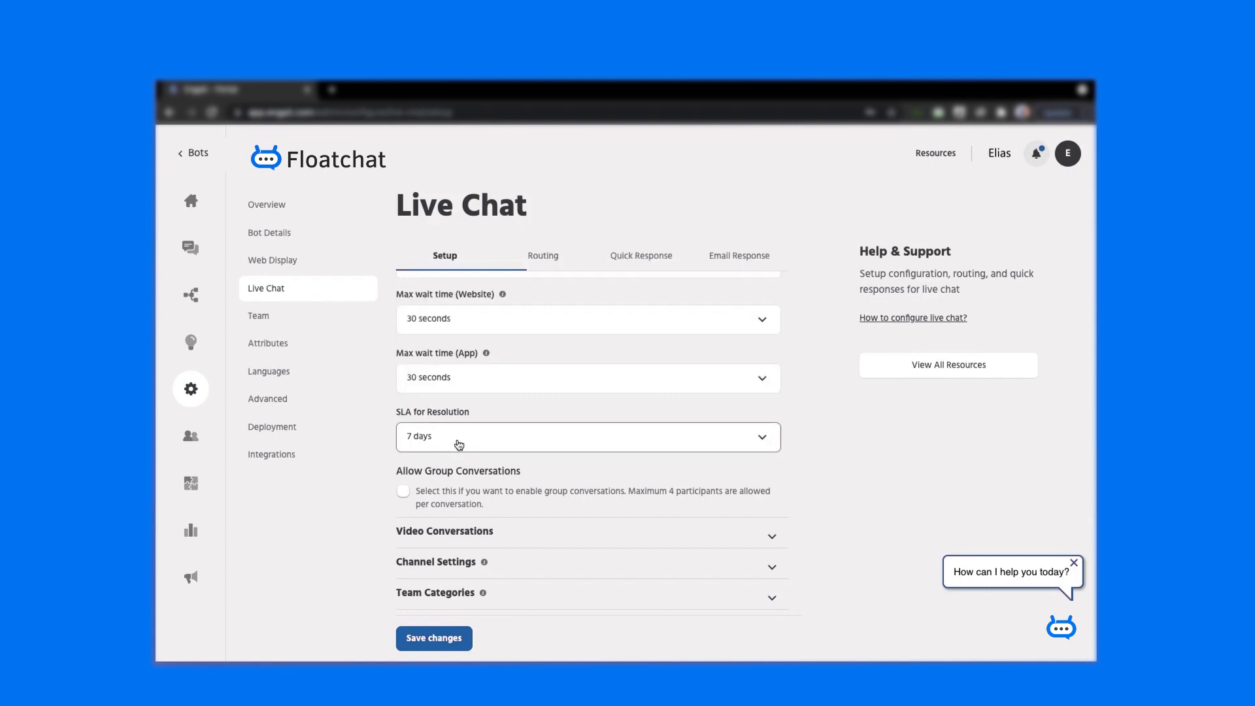
left_click(404, 491)
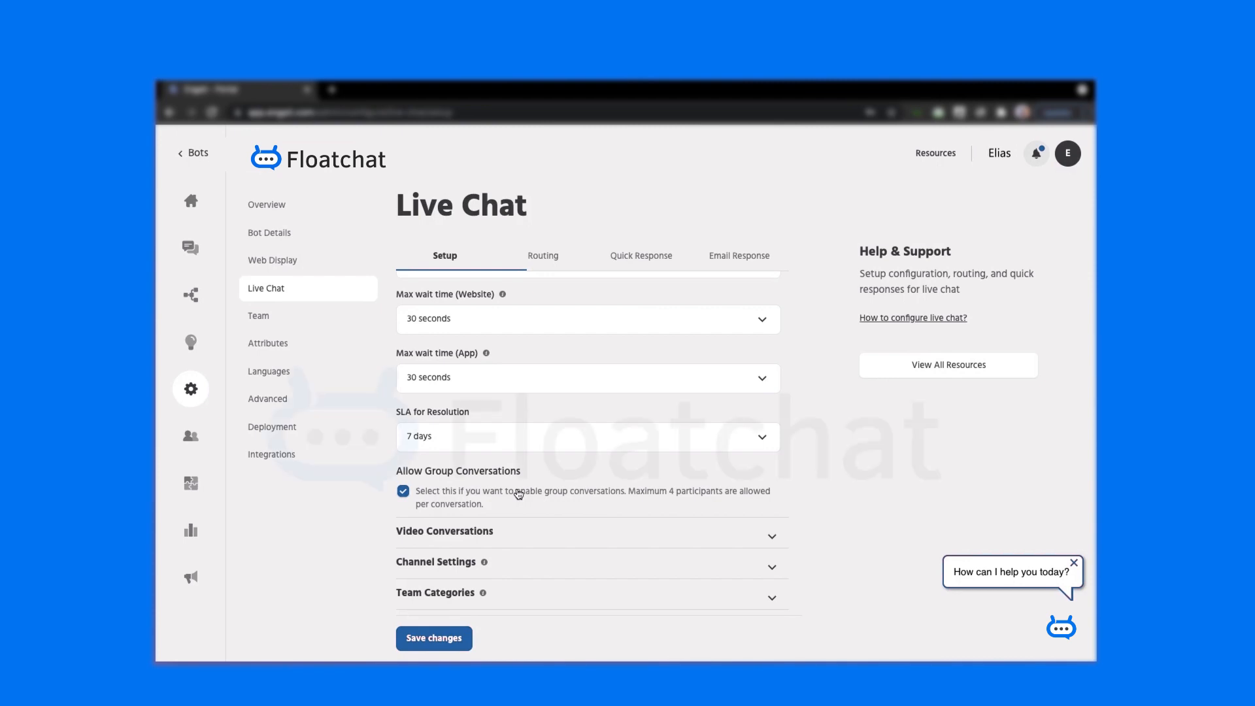
- Enable video conversations and allow screen sharing
left_click(519, 530)
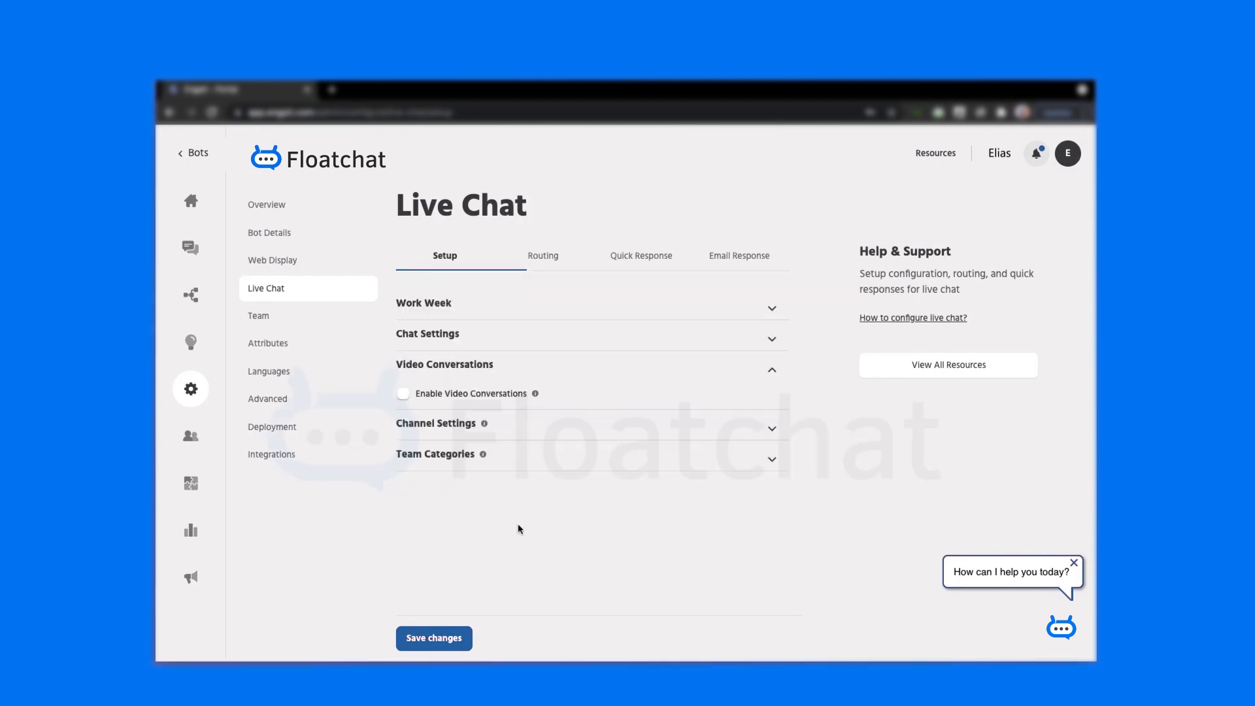
left_click(404, 395)
left_click(404, 427)
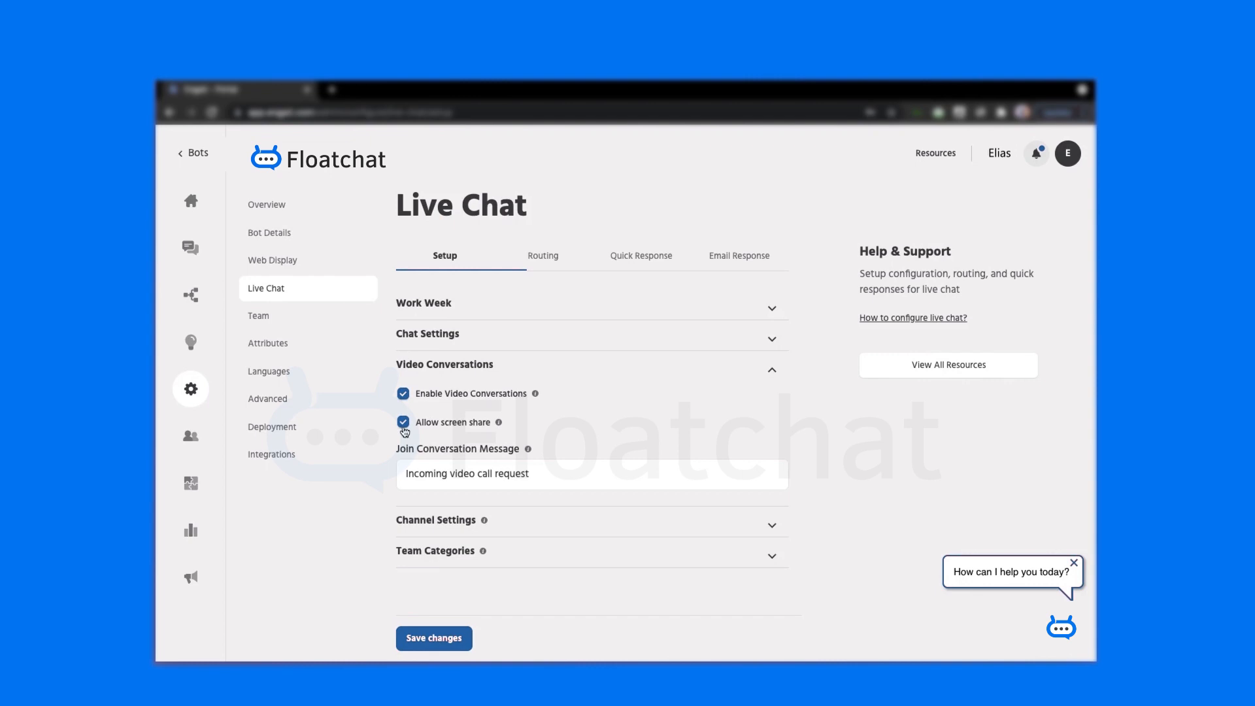
- Review Channel Settings: every channel has no conversation limit and a 4-hour SLA
left_click(455, 521)
scroll(611, 465, "down", 1)
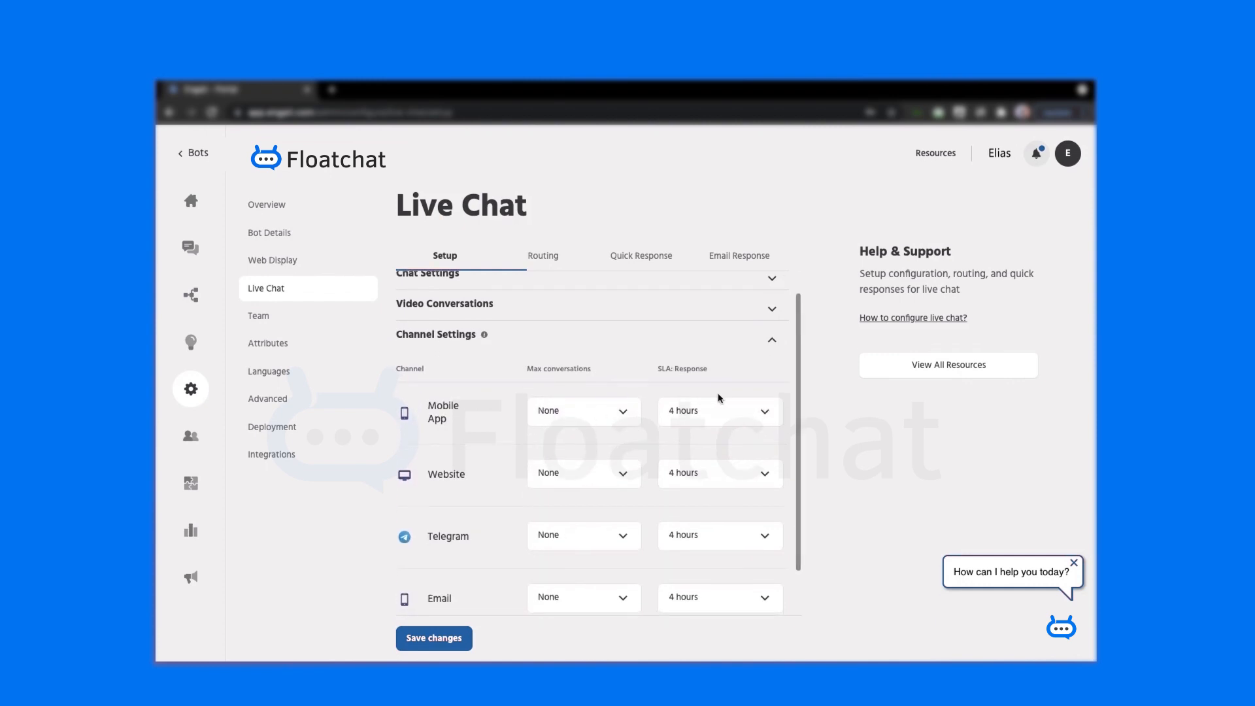
scroll(602, 477, "down", 1)
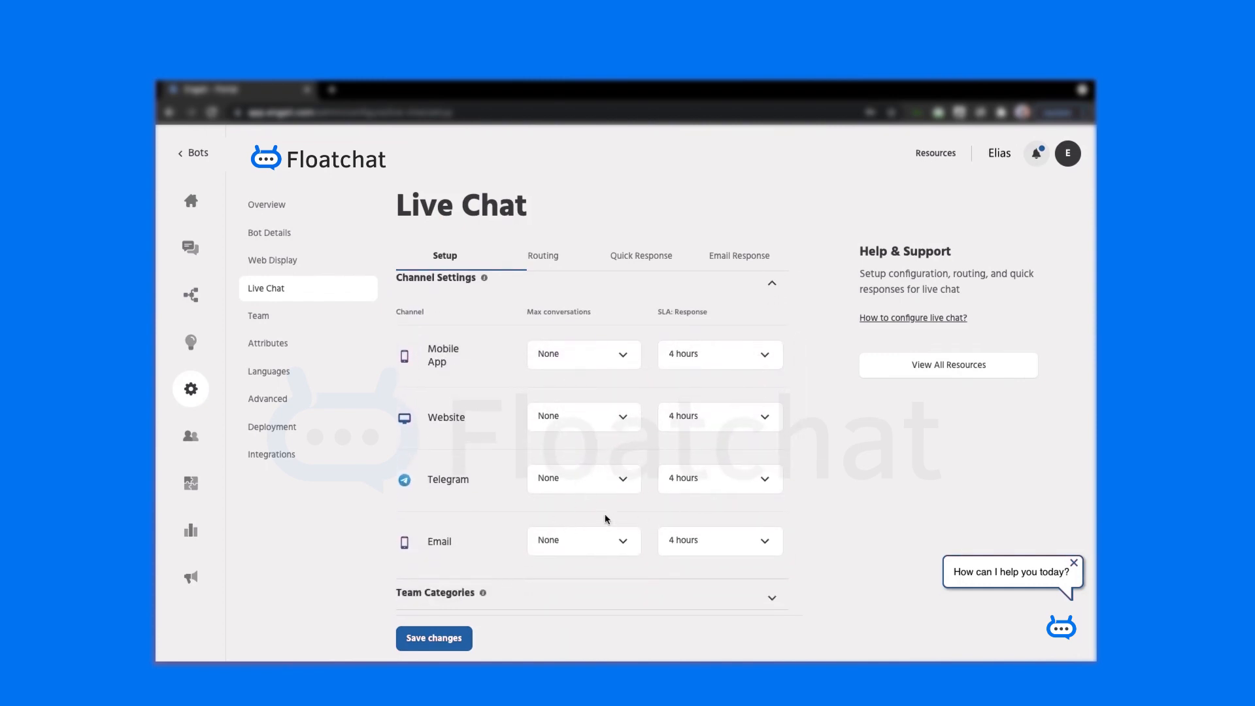
- Add a 'Support' team category described as 'Handling support queries' and save it
left_click(465, 606)
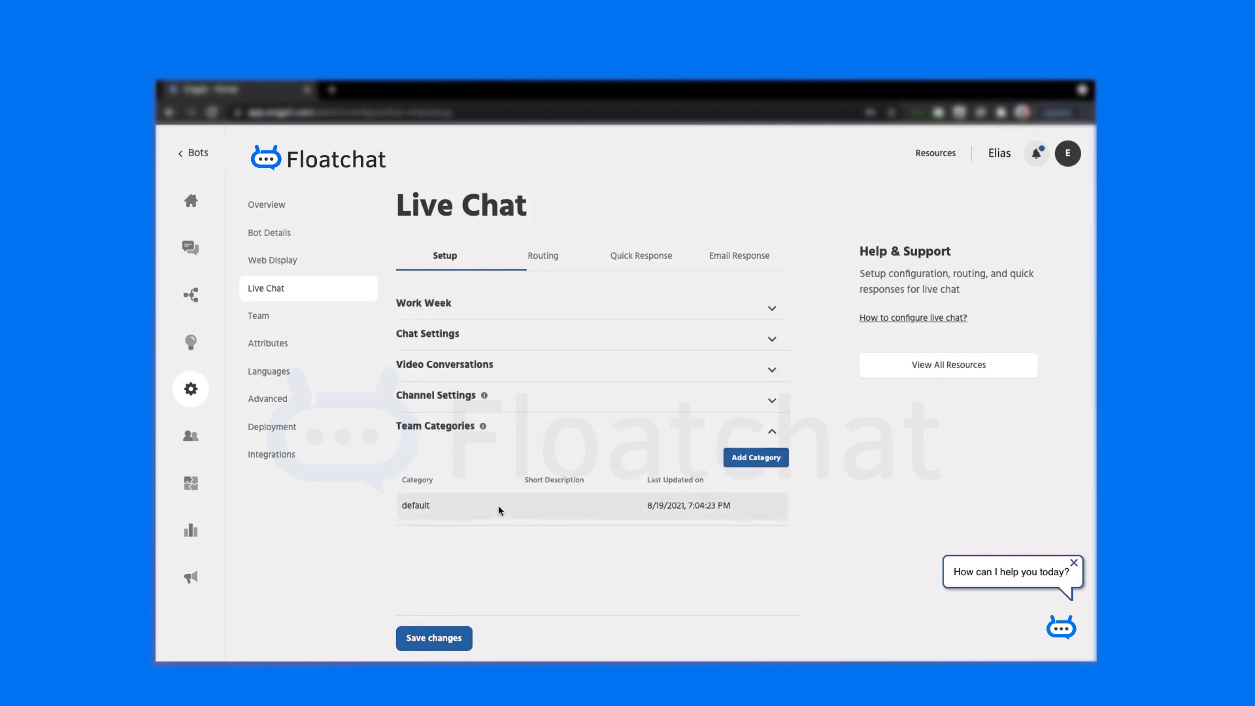
left_click(756, 458)
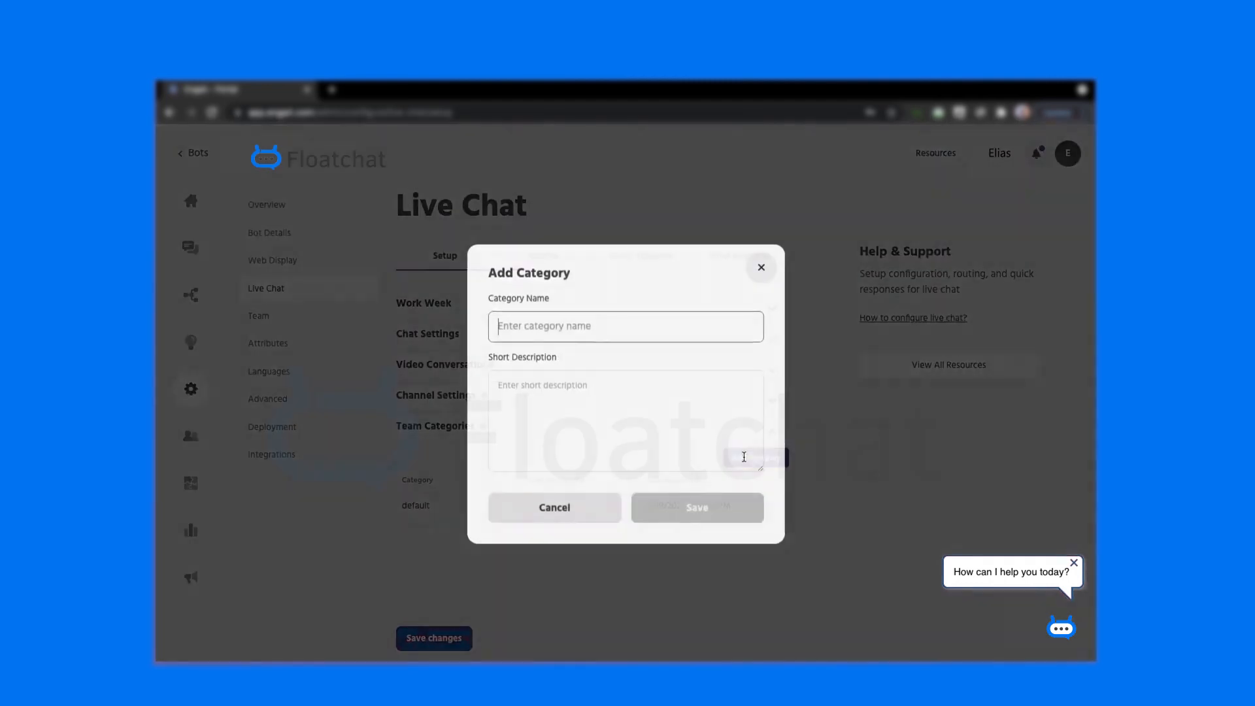
type("Support")
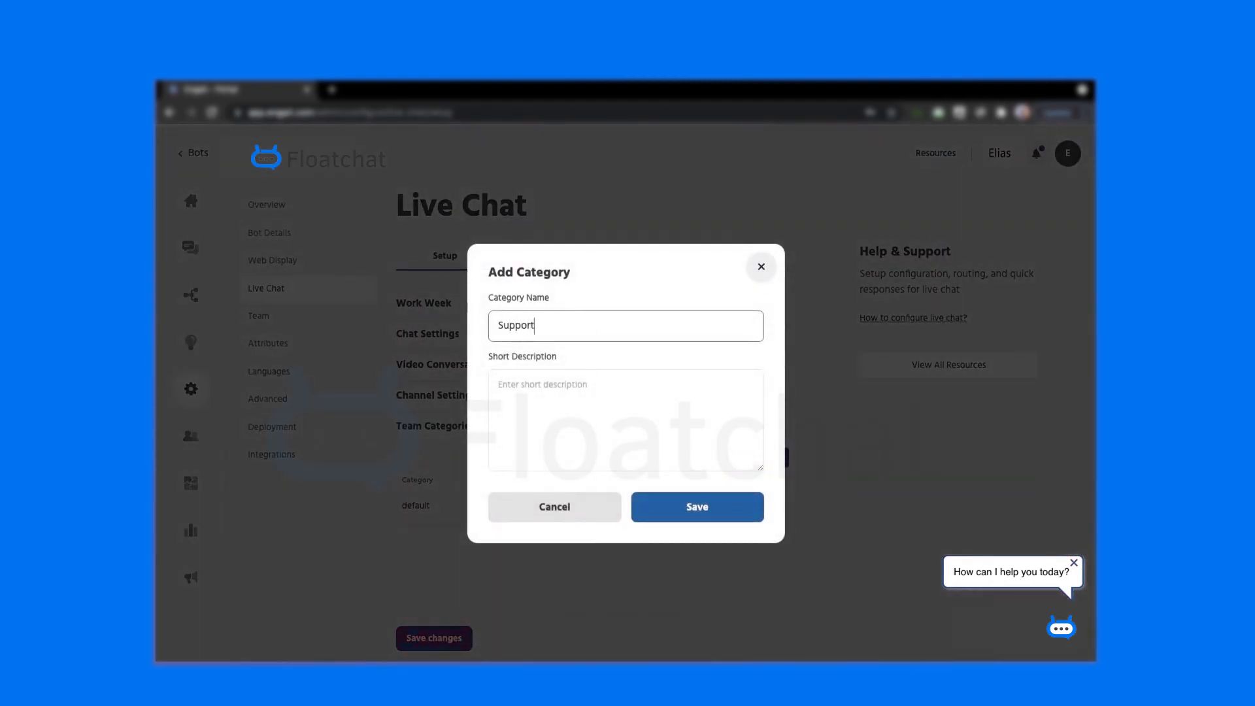
left_click(539, 408)
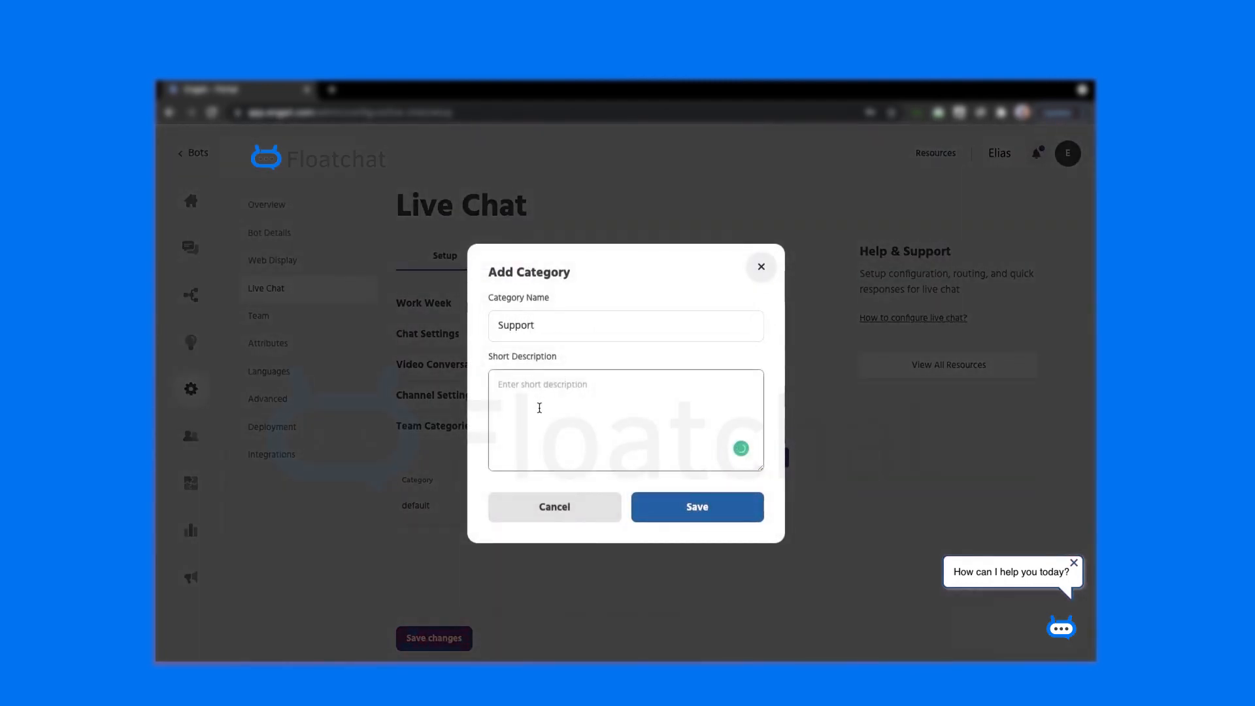
type("Handlin")
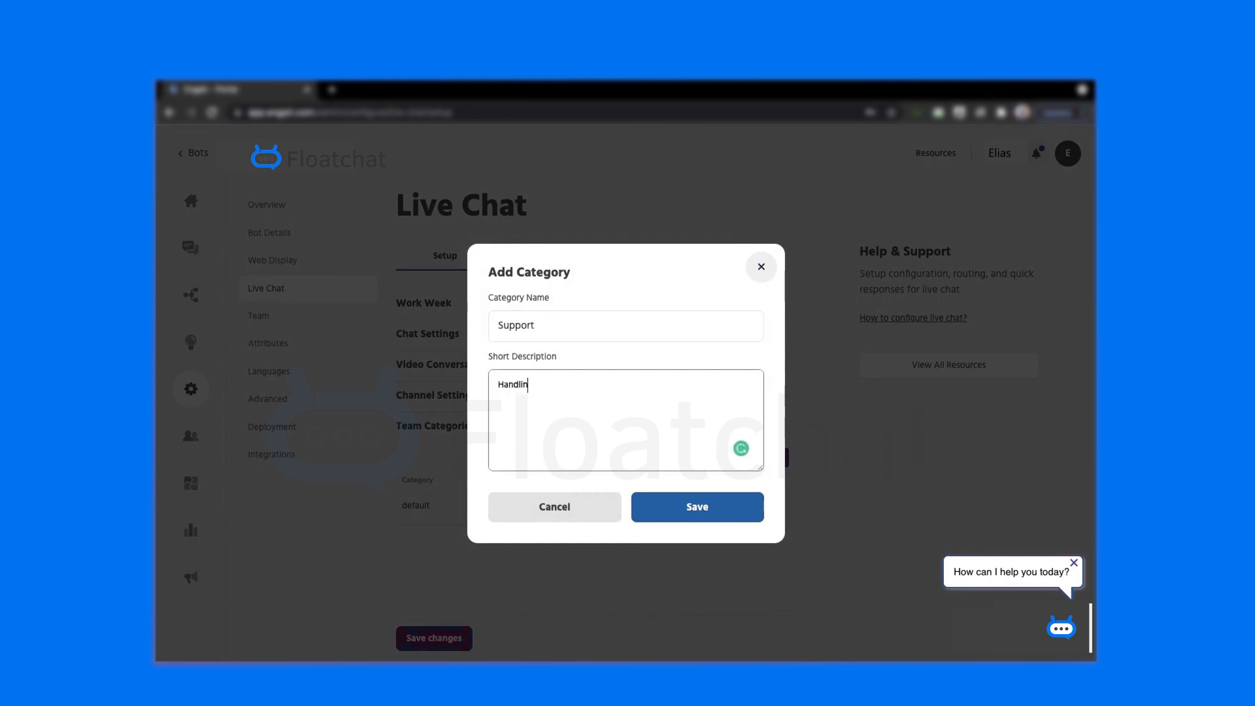
type("g support queiries")
left_click(699, 512)
left_click(670, 429)
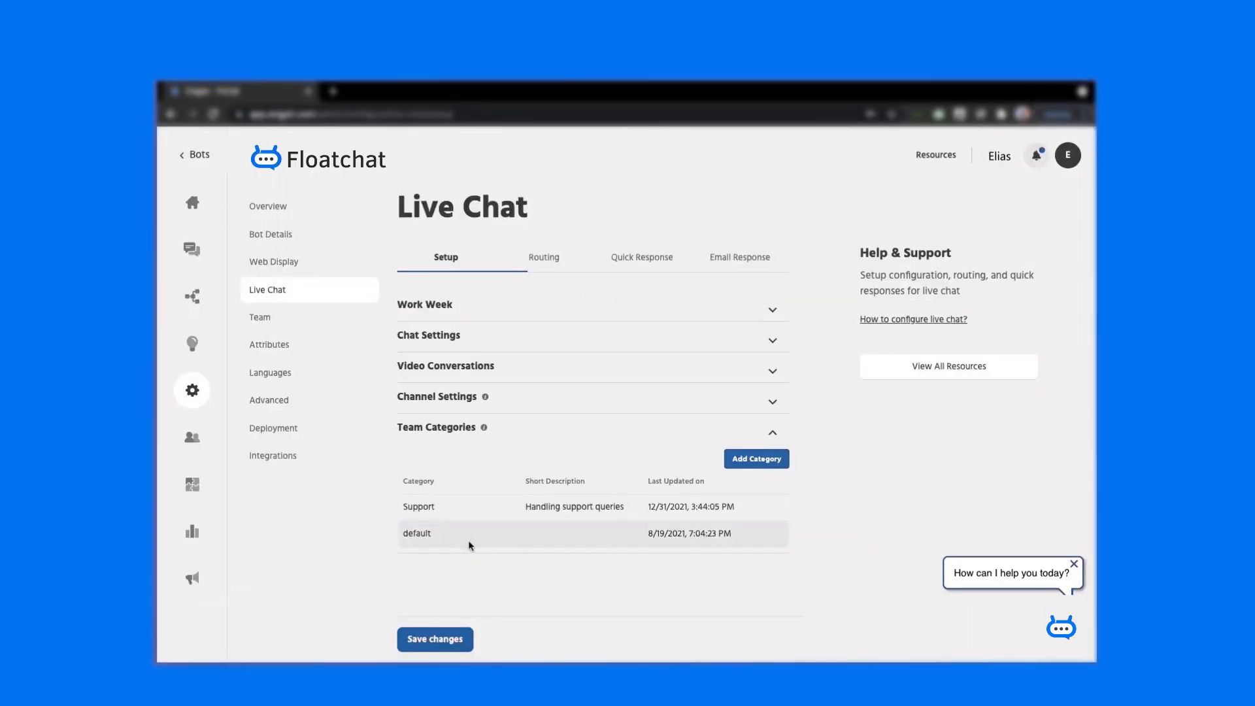
left_click(544, 257)
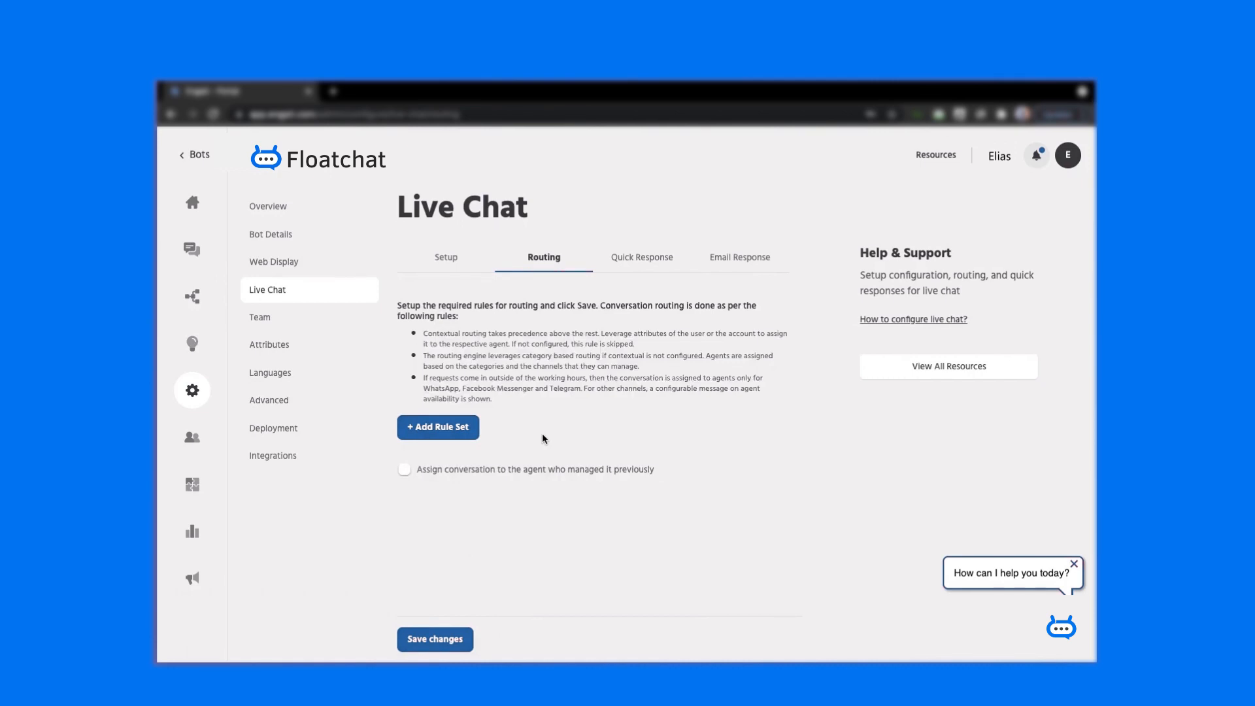
- Create a routing rule set named 'Rule 1' and expand it for editing
left_click(453, 440)
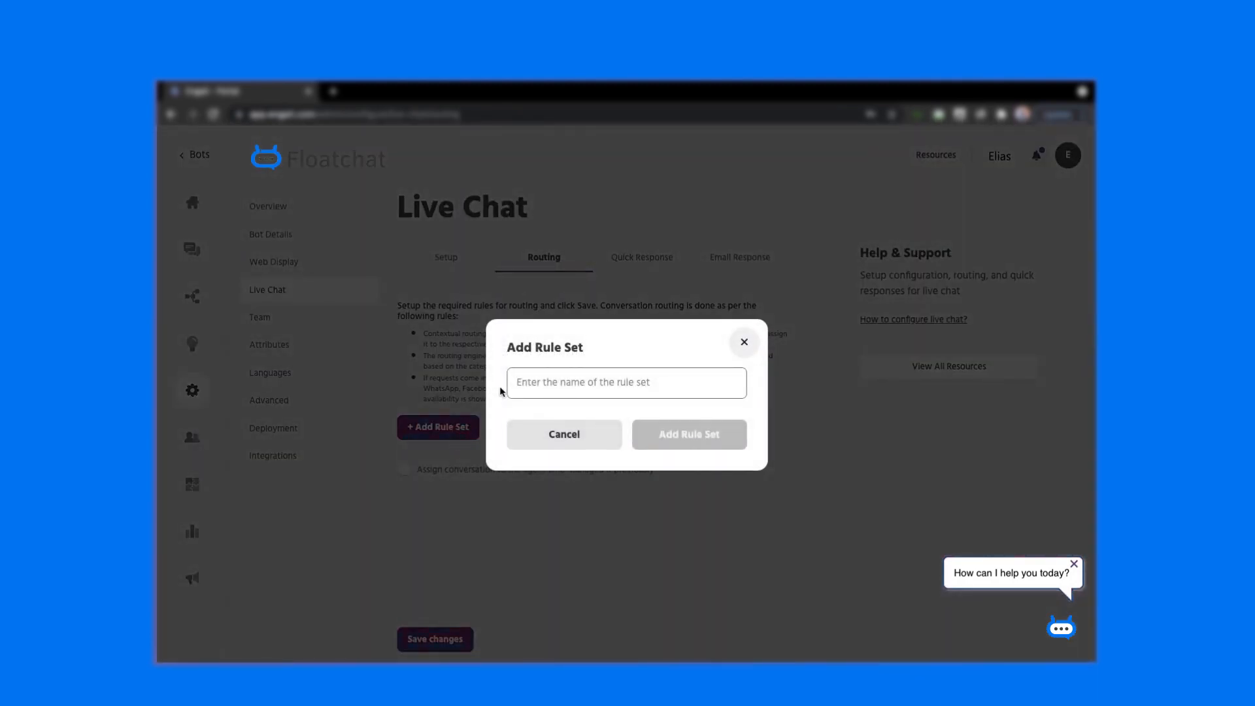
left_click(552, 369)
type("Rule 1")
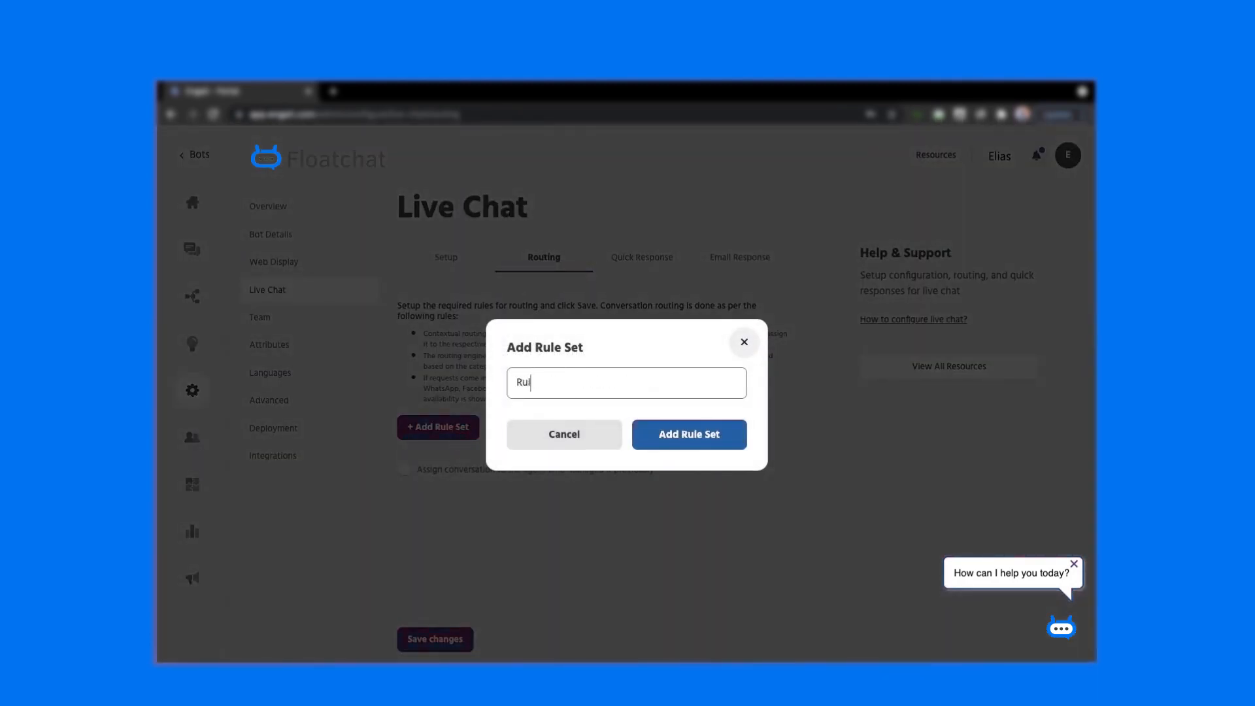
left_click(665, 436)
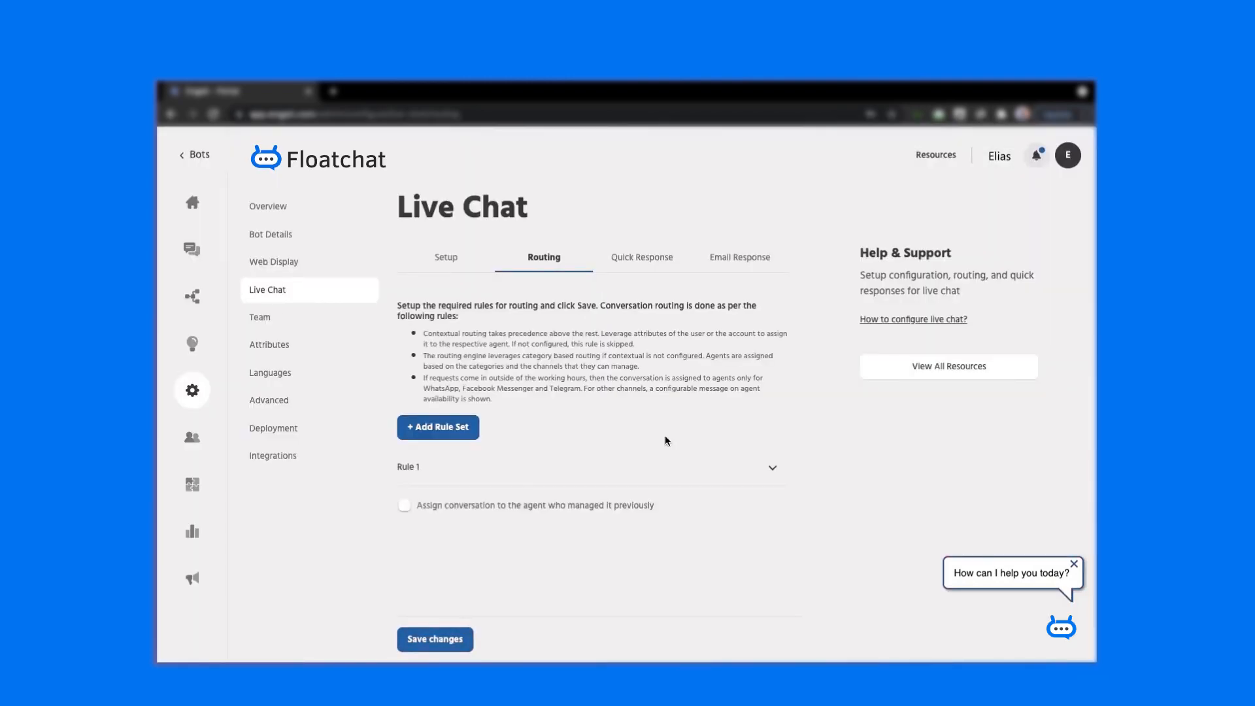
left_click(518, 471)
scroll(519, 478, "down", 2)
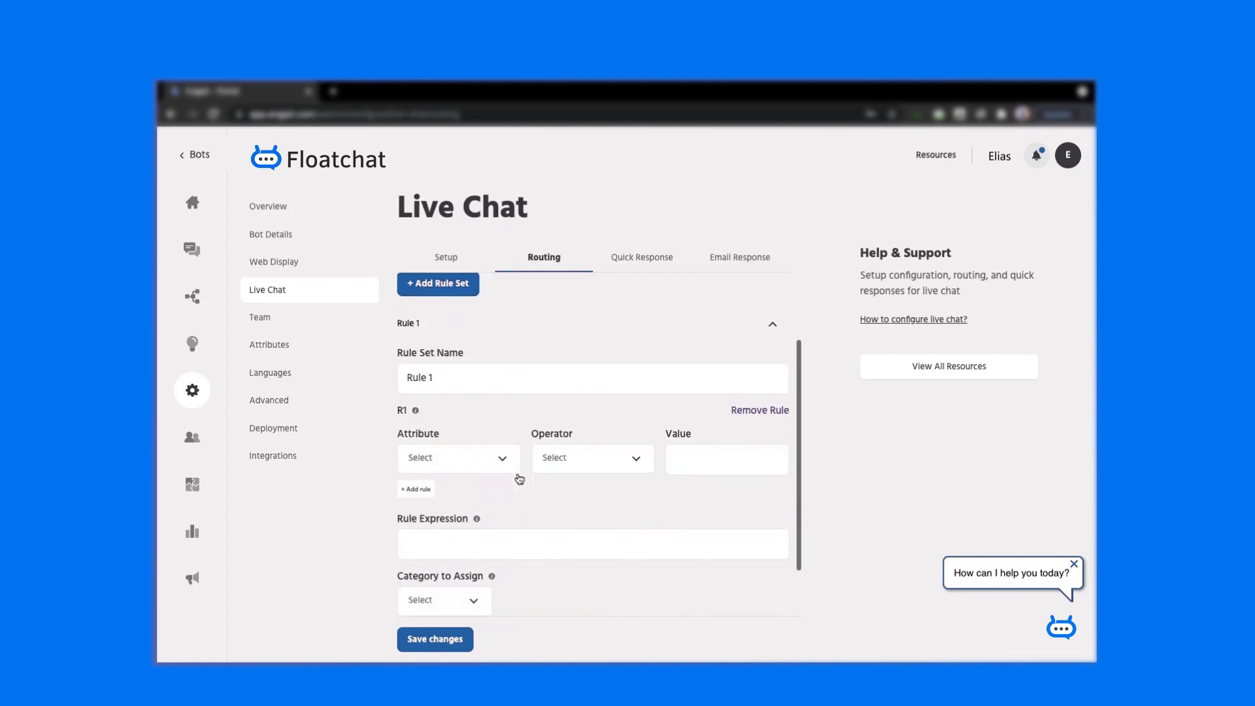
scroll(519, 478, "down", 1)
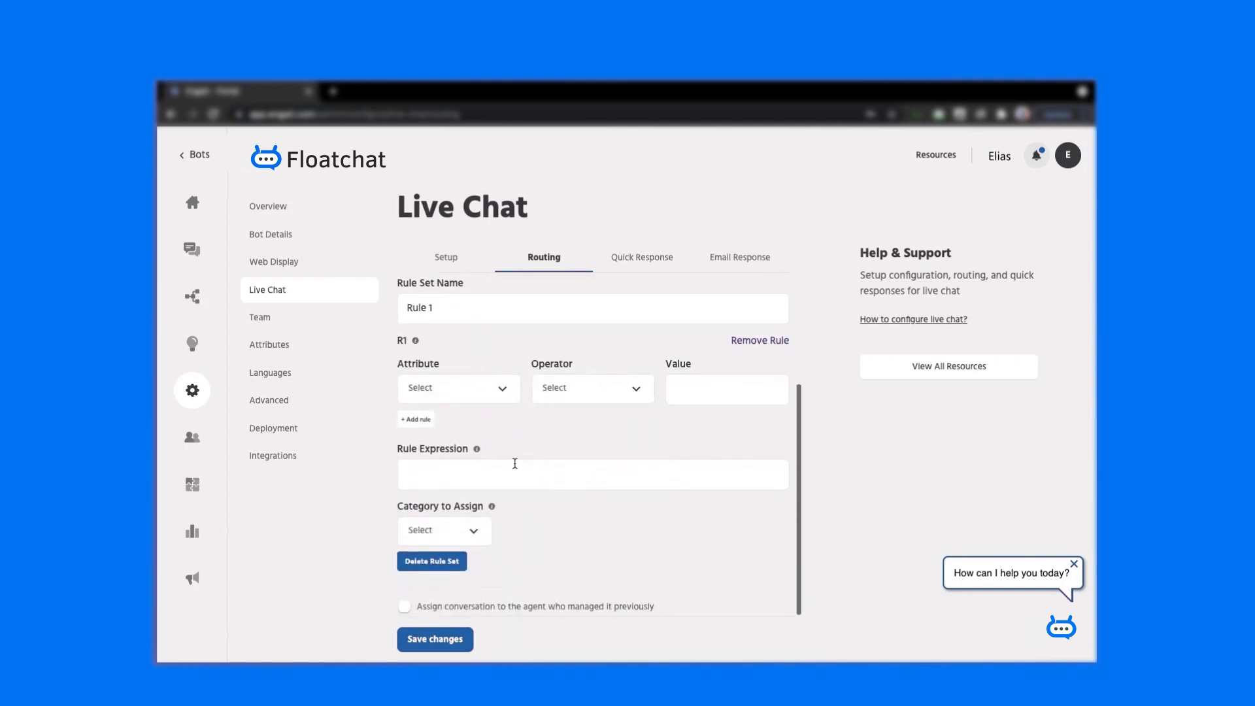
- Set the Rule 1 condition user.country is equal to India, expression R1, category default
left_click(489, 397)
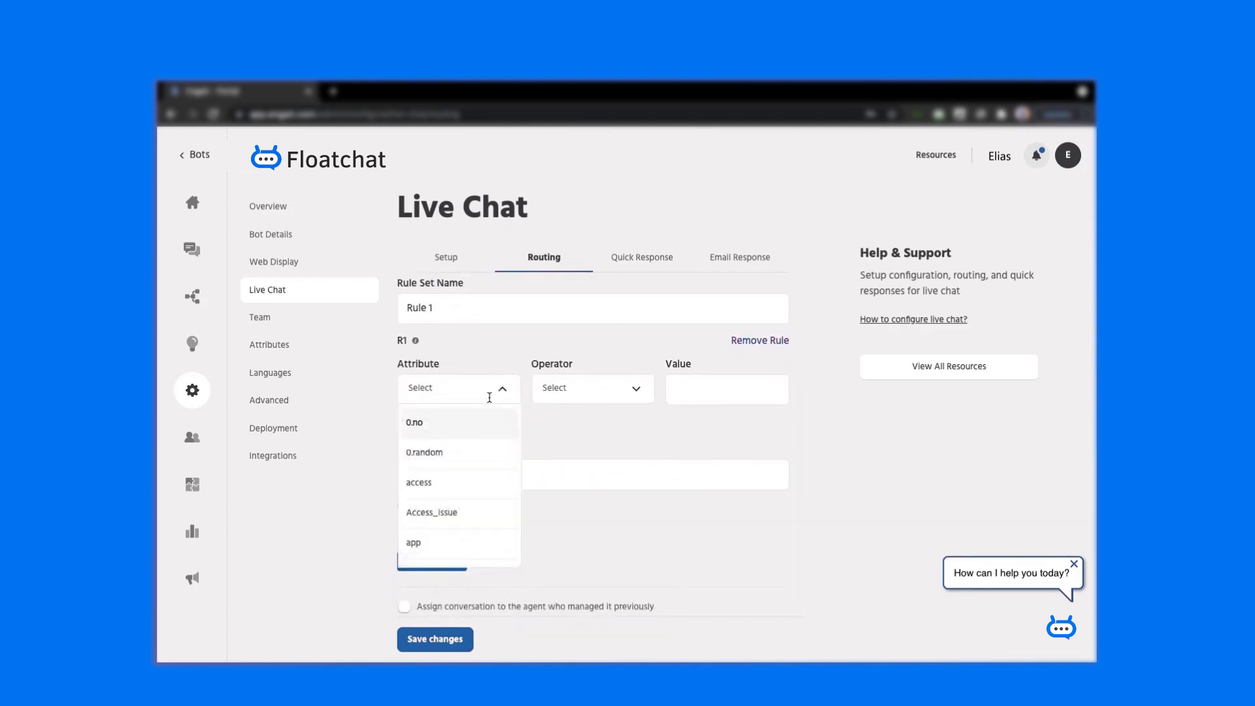
type("user.c")
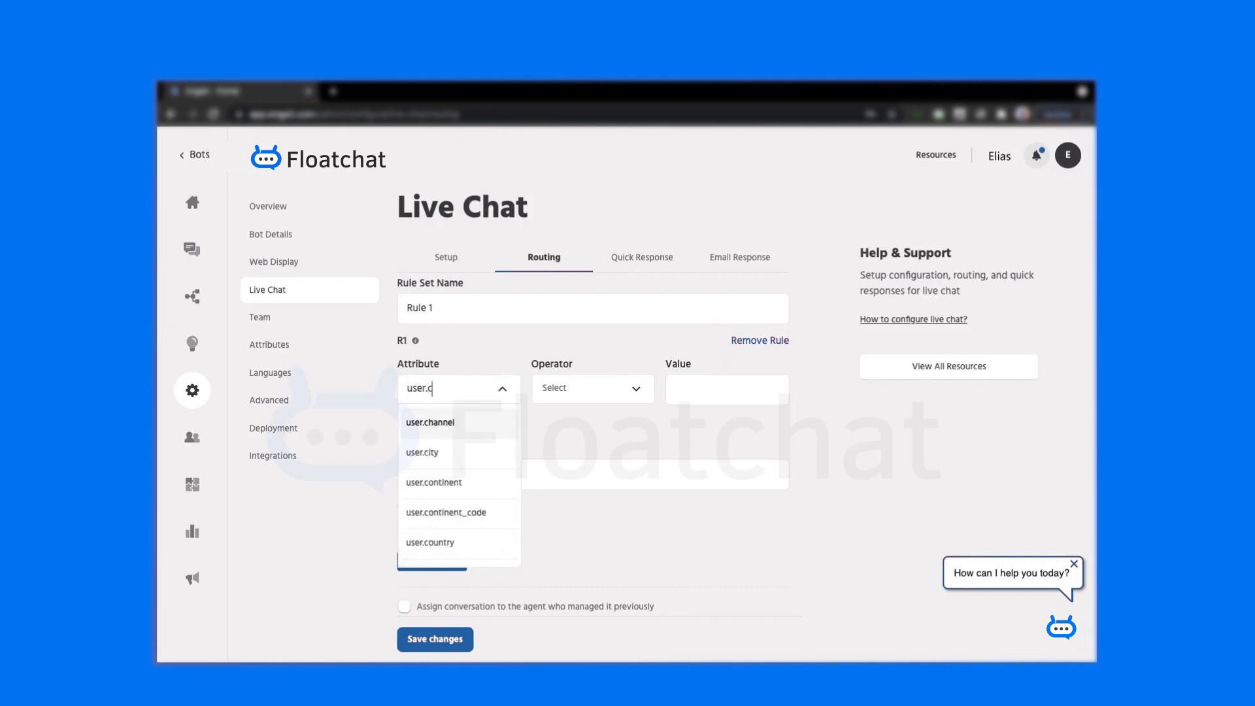
left_click(465, 544)
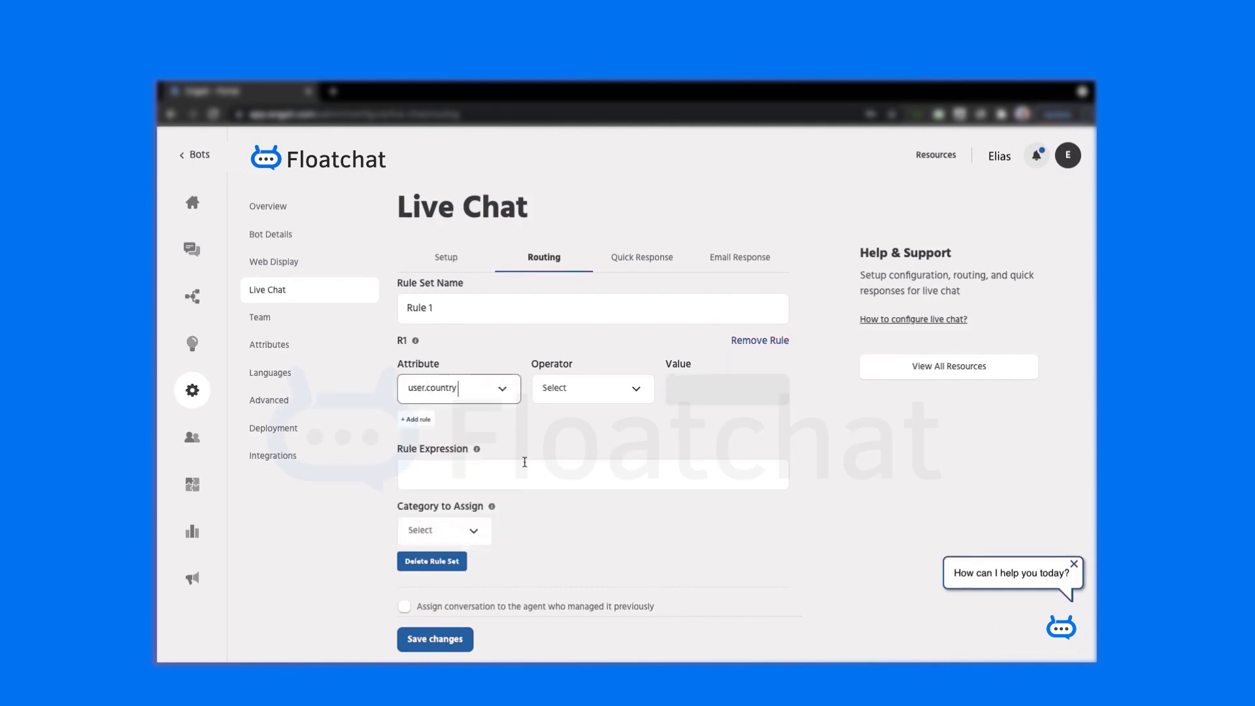
left_click(591, 392)
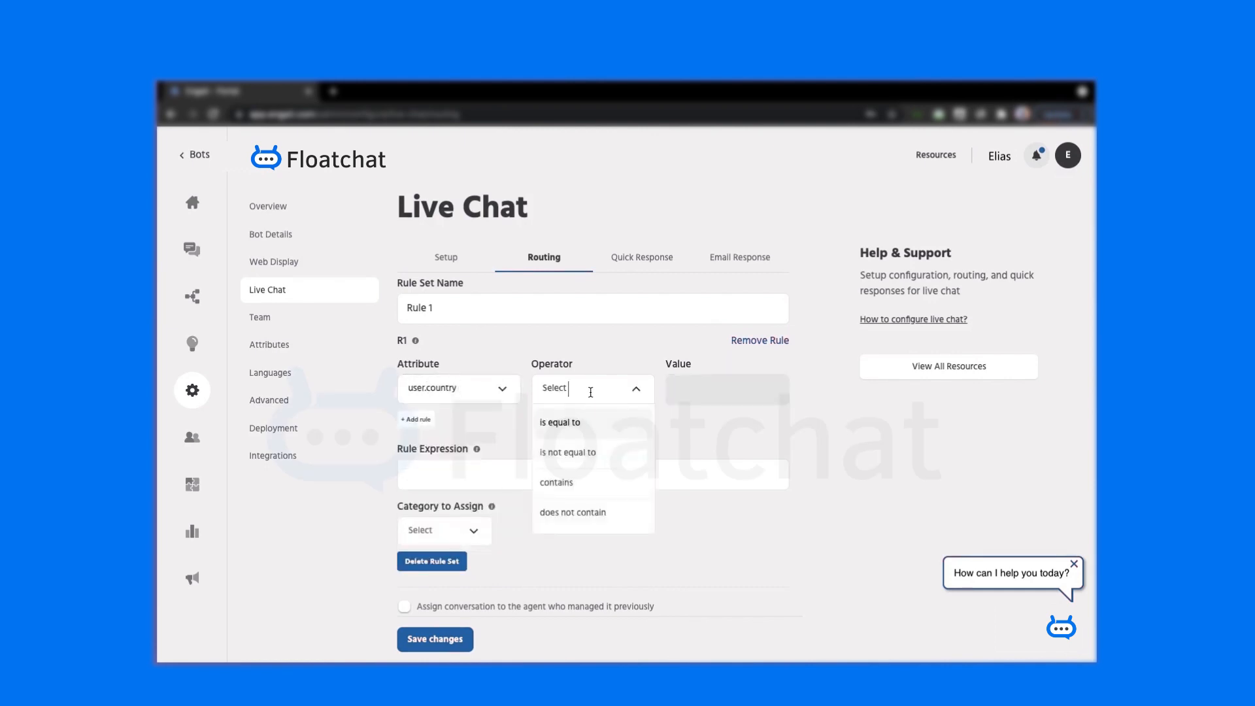
left_click(582, 426)
left_click(712, 394)
type("India")
left_click(593, 482)
type("R1")
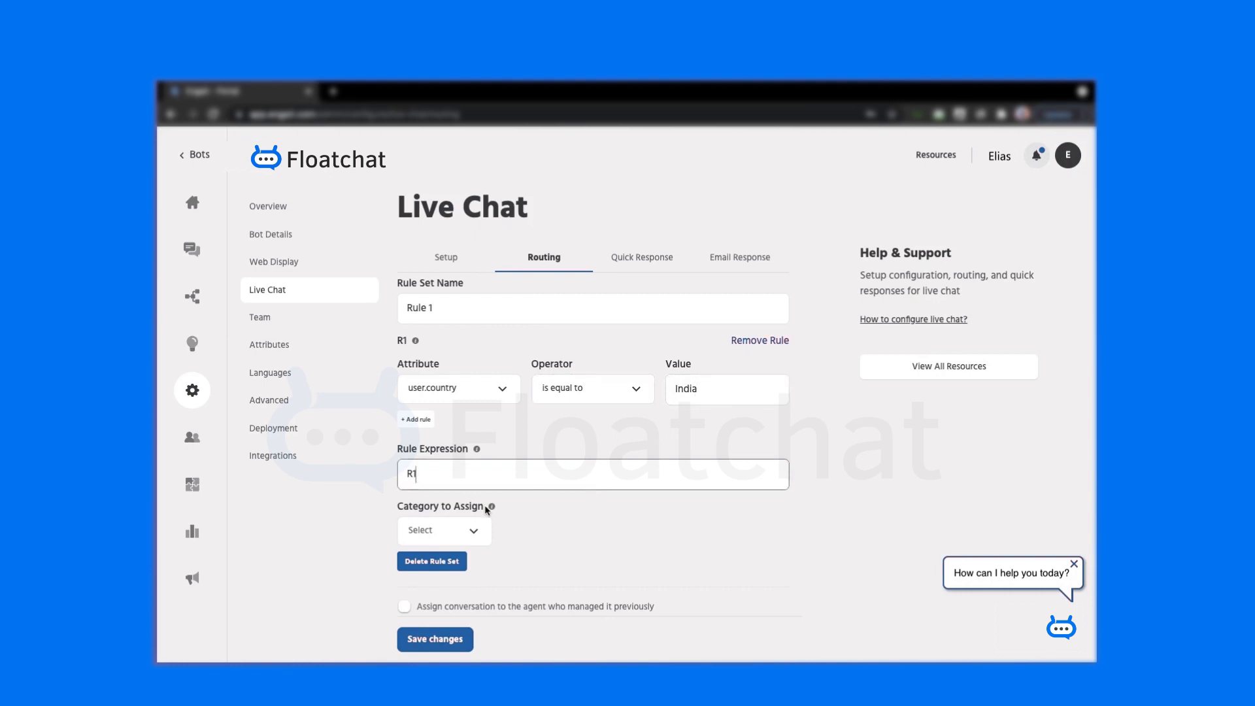
left_click(467, 529)
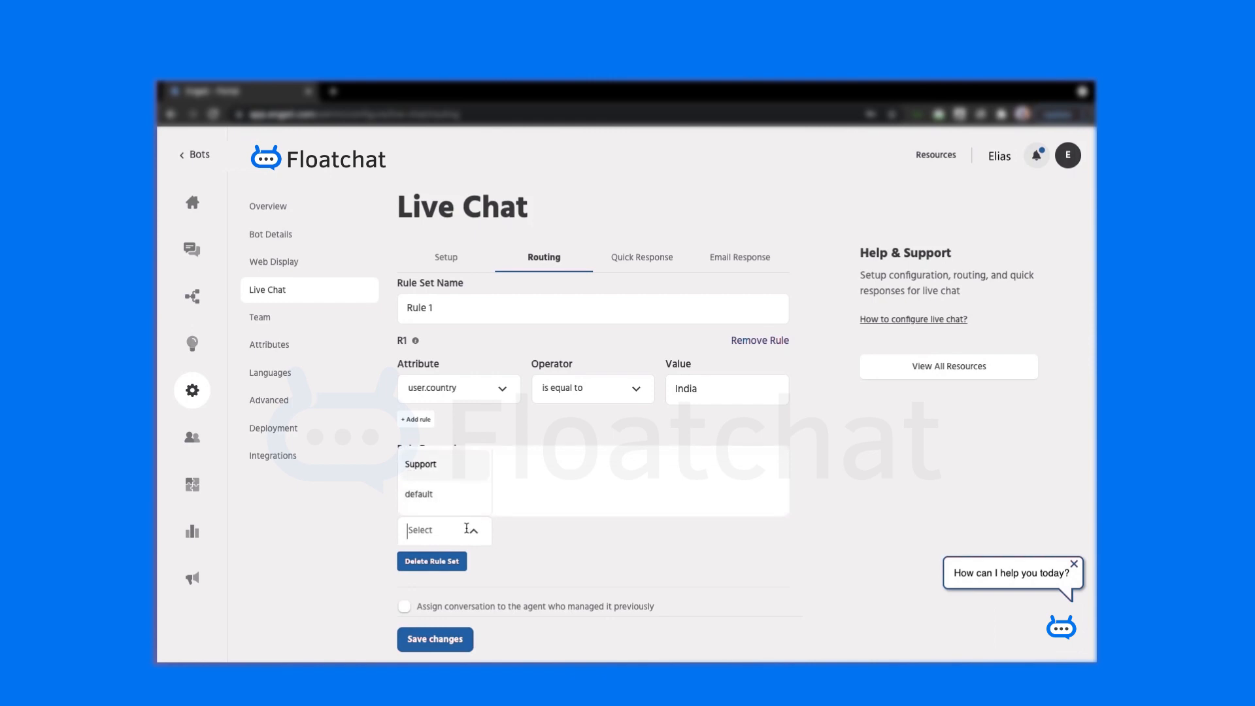
left_click(451, 494)
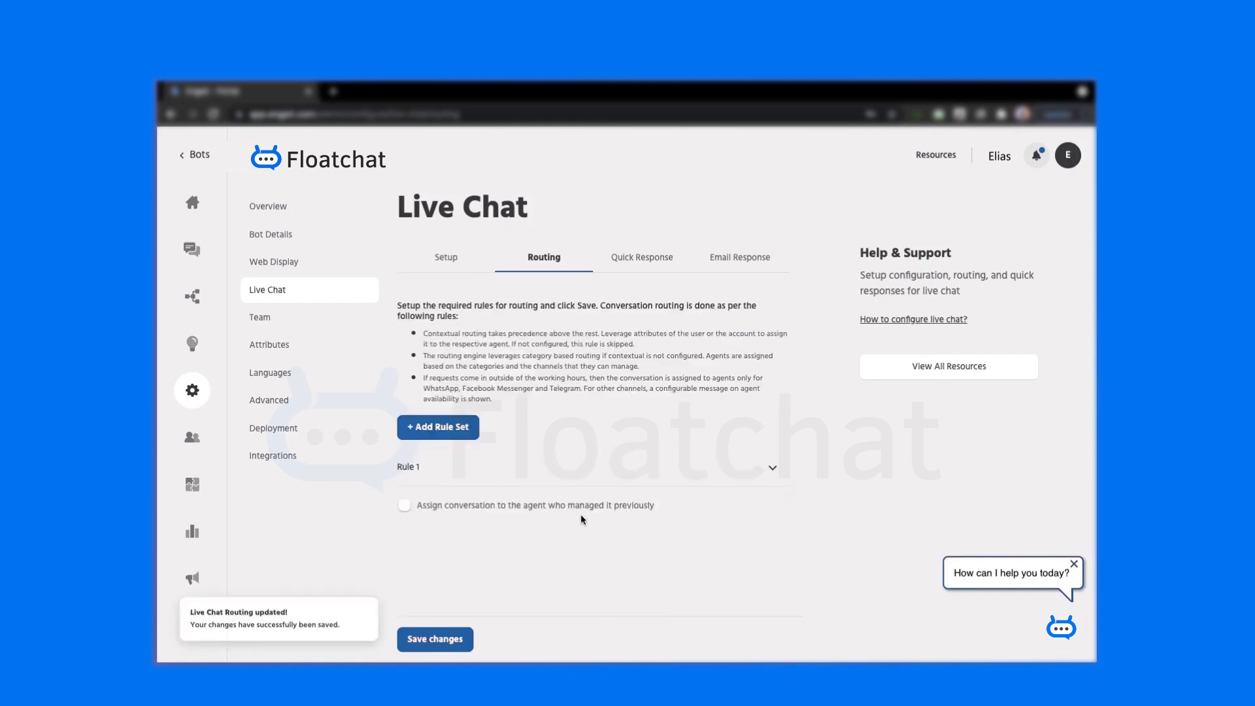
- Save a new quick reply 'How can I help you?'
left_click(648, 263)
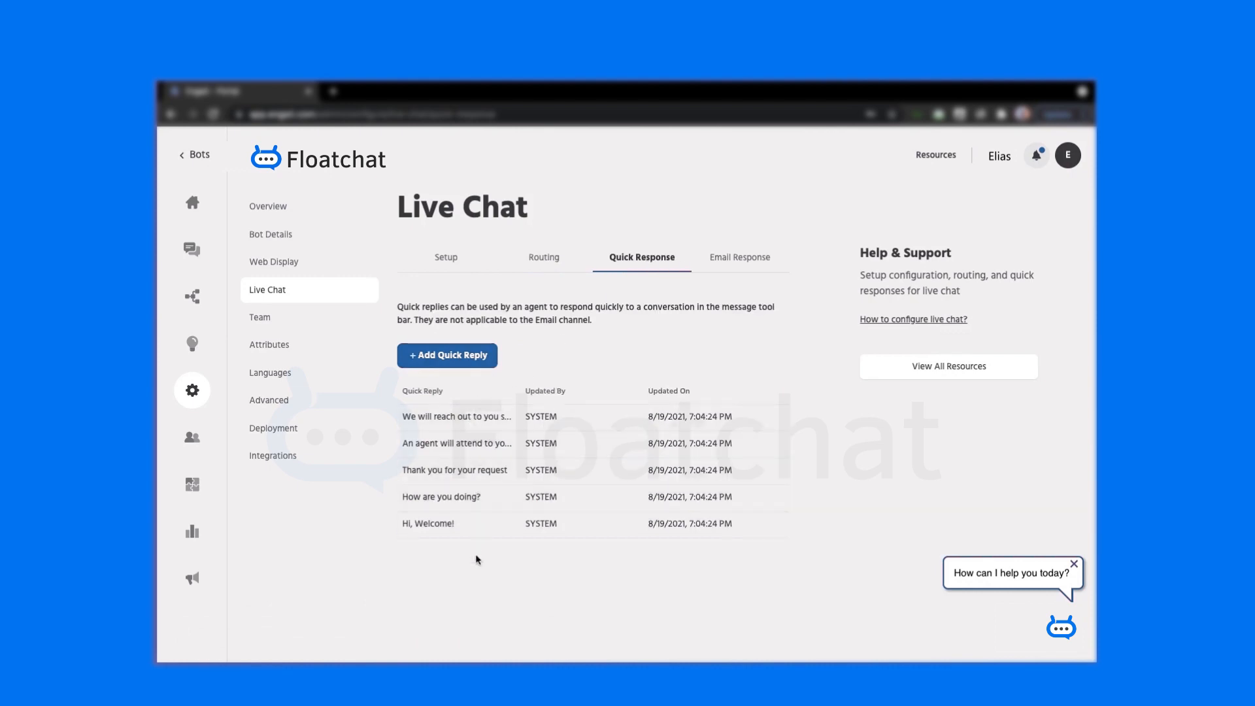
left_click(470, 357)
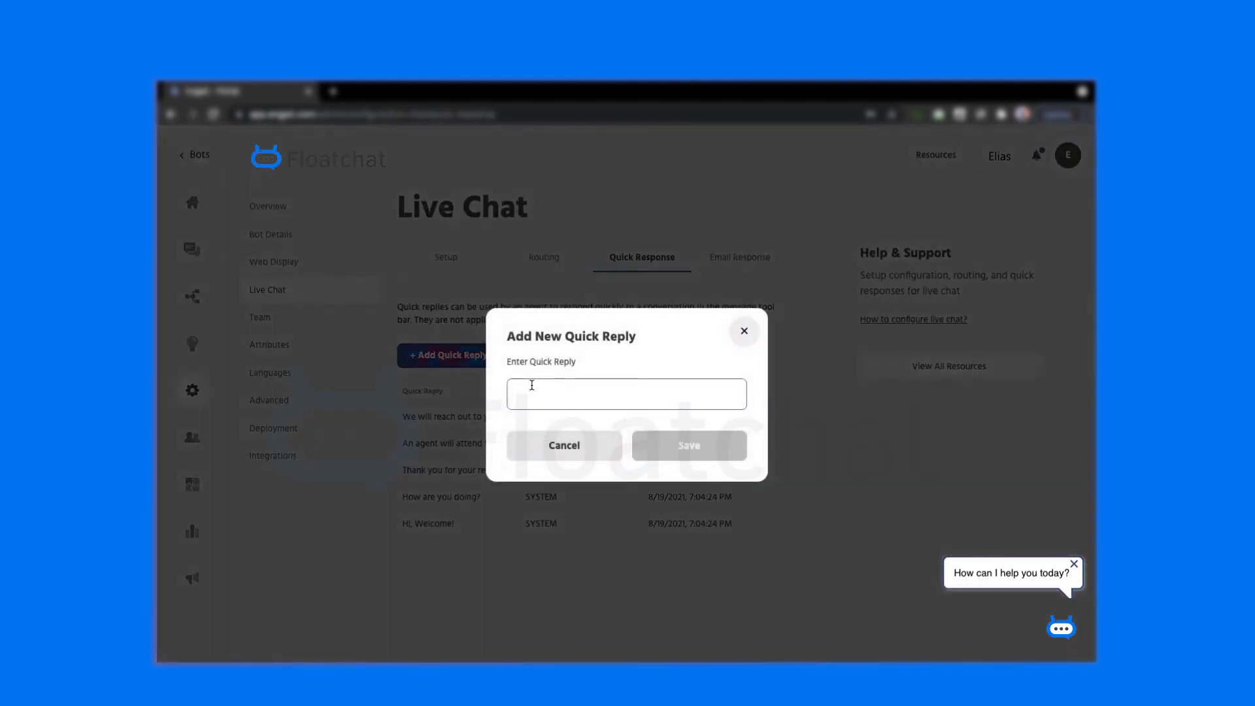
type("H")
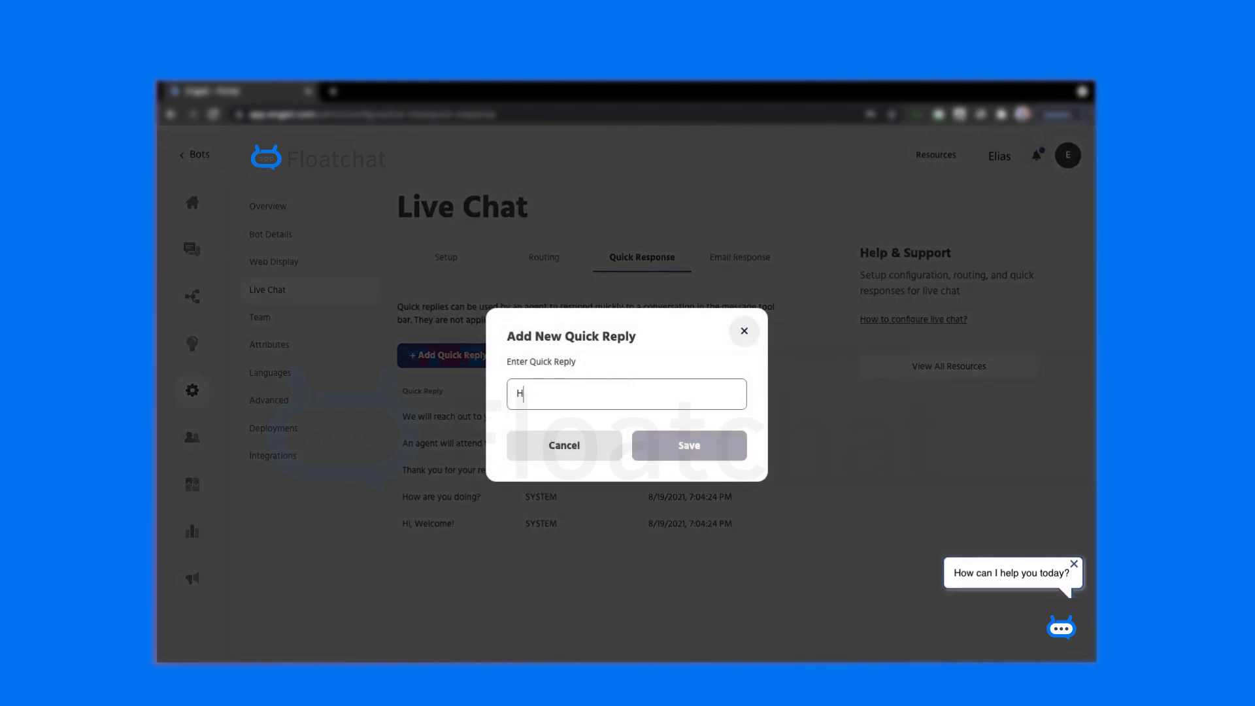
type("ow can I ")
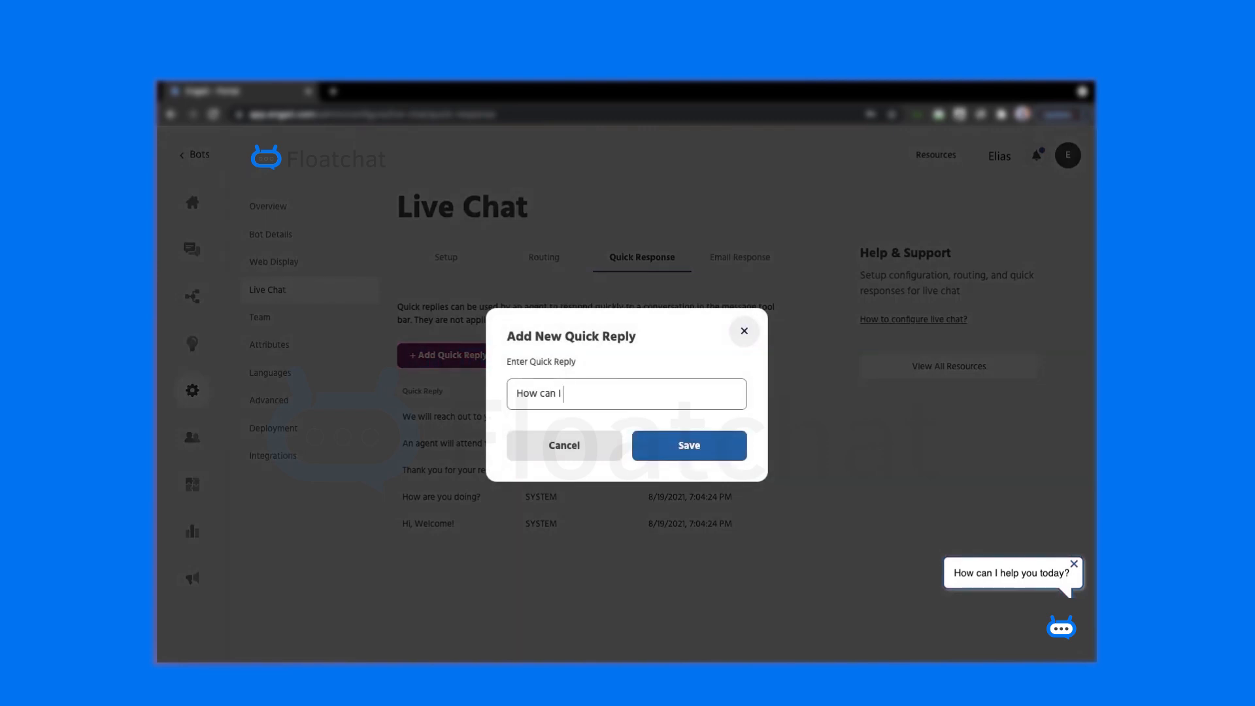
type("help you?")
left_click(679, 446)
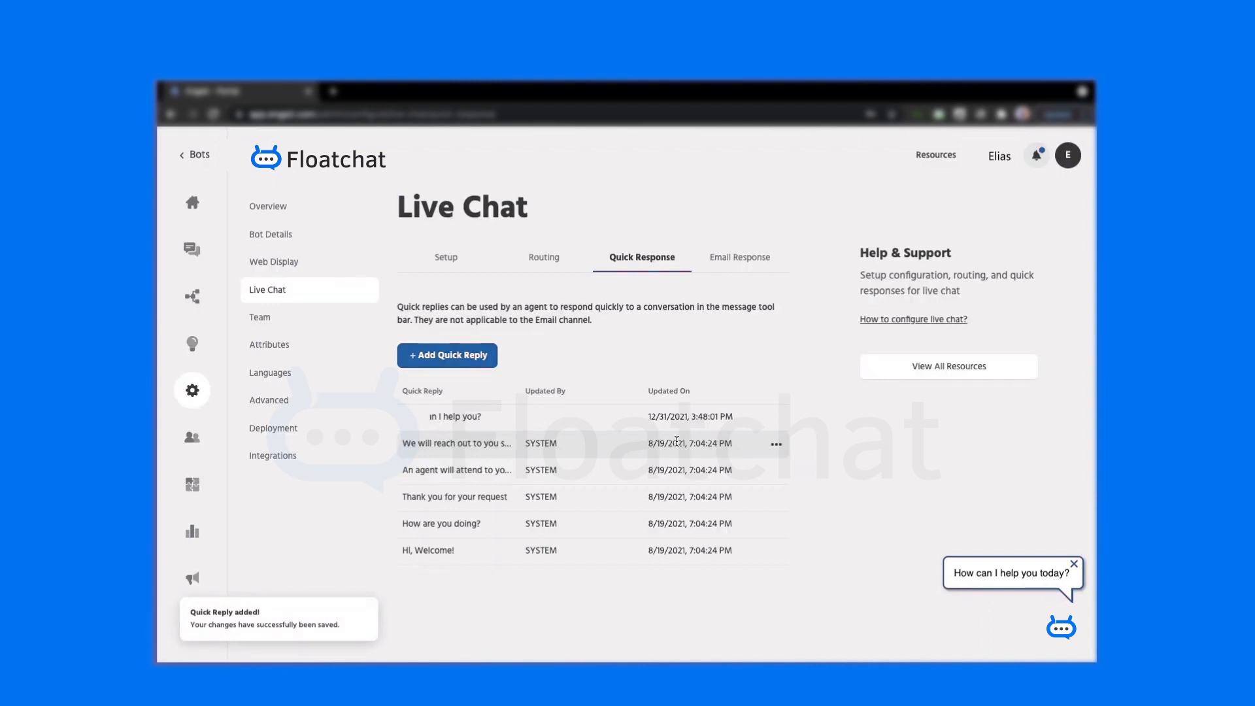
- Look at the canned email response form without saving, then go to the Messages inbox
left_click(737, 261)
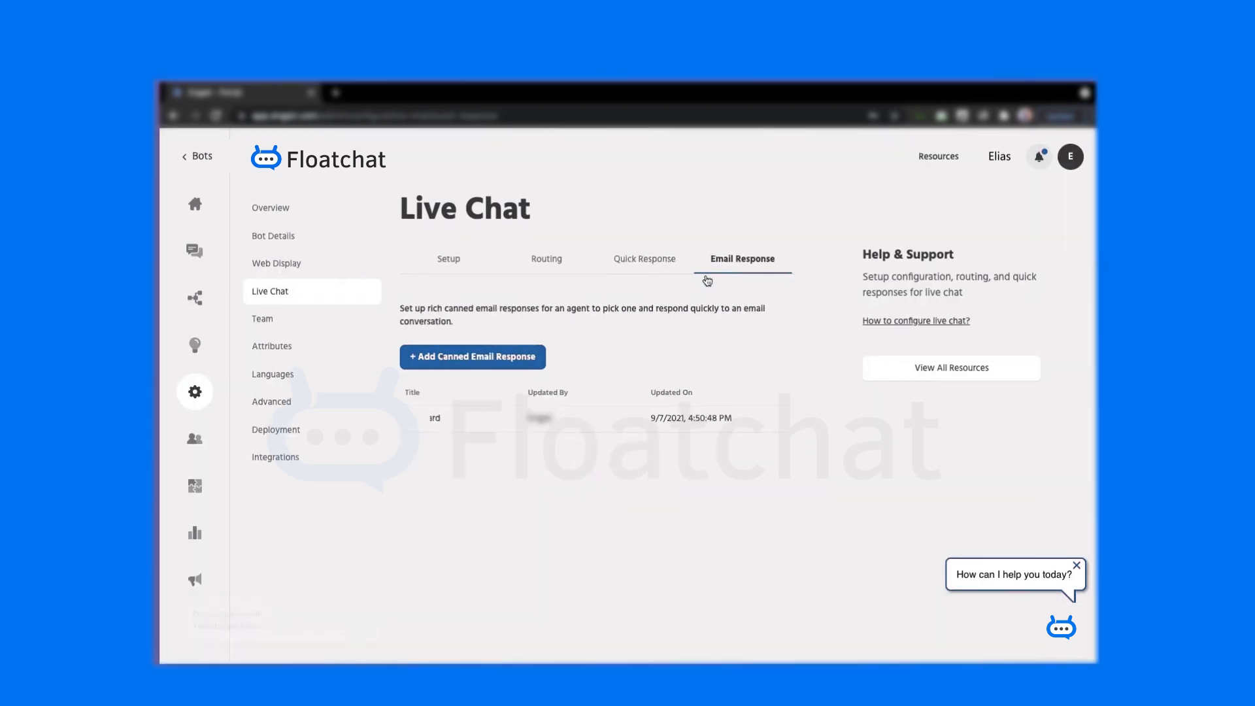
left_click(516, 357)
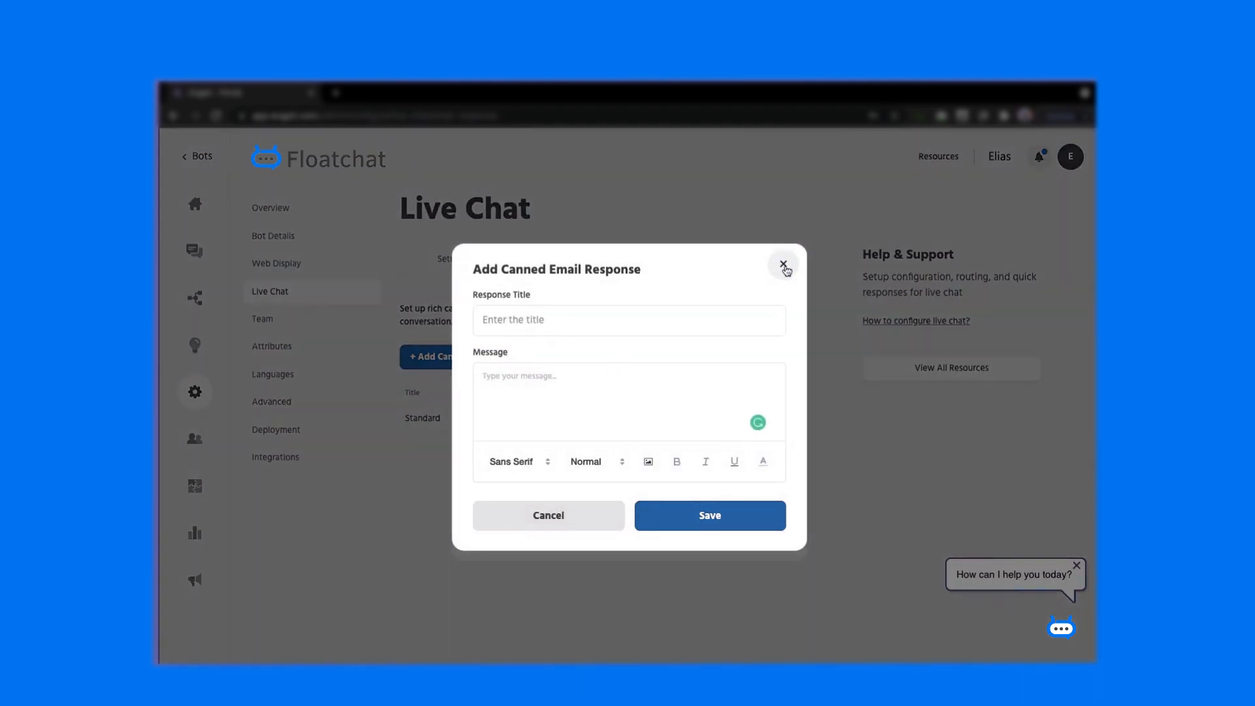
left_click(783, 264)
left_click(194, 251)
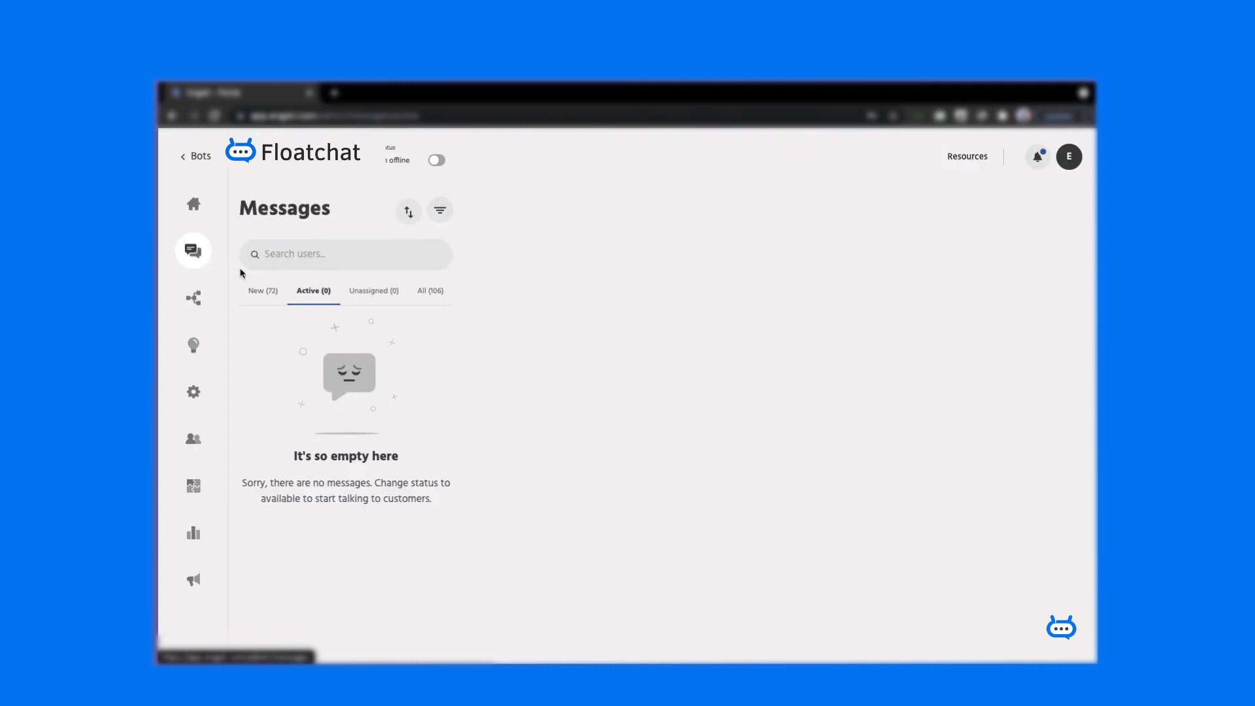
- Set status to available and browse the All, New, Active and Unassigned conversation lists
left_click(436, 161)
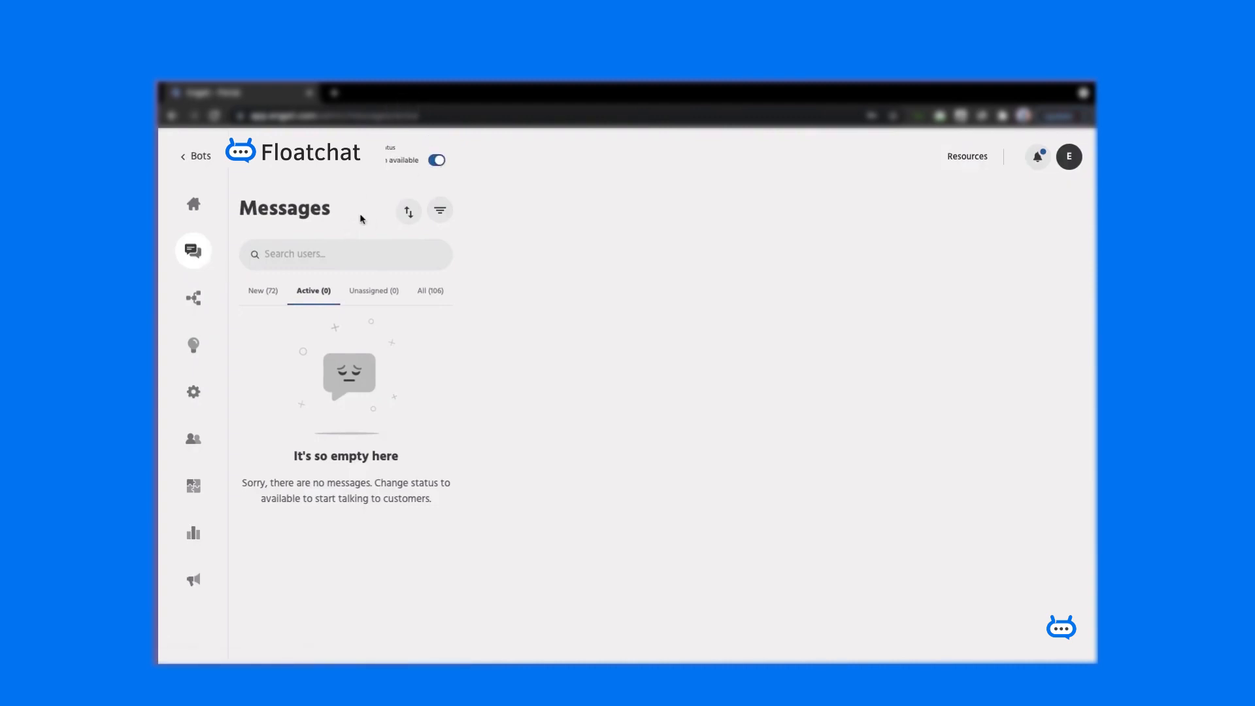
left_click(431, 292)
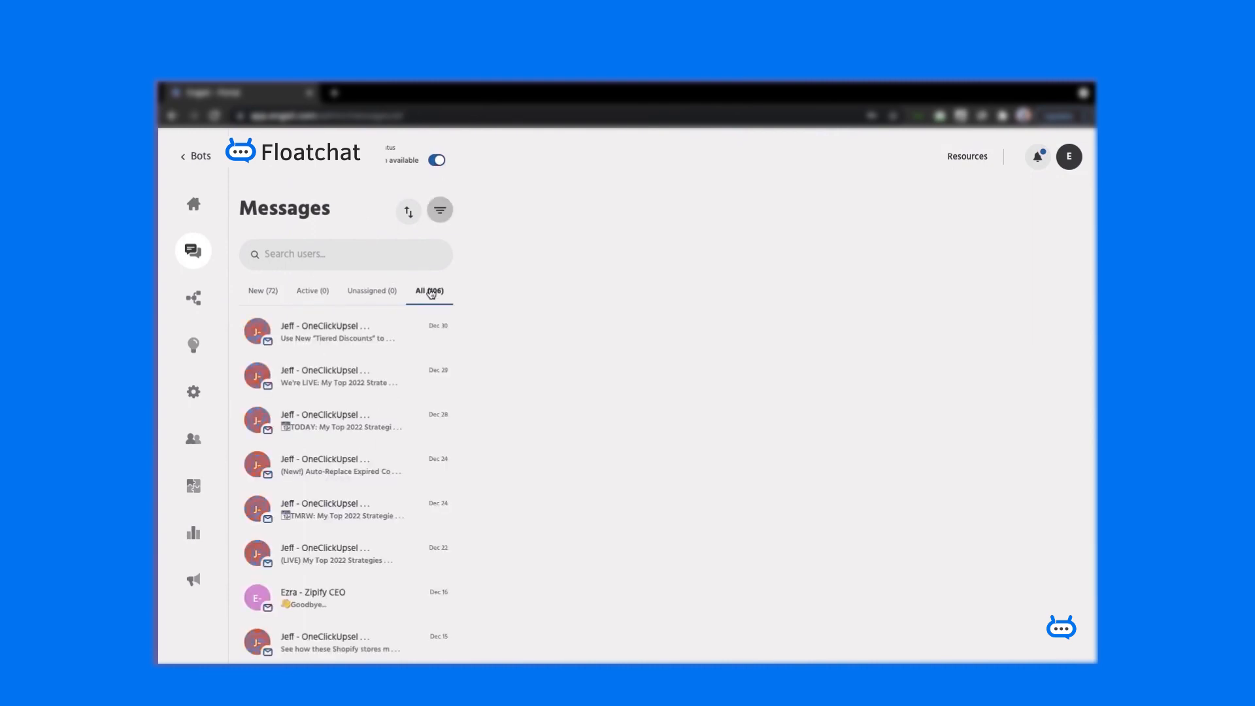
scroll(392, 409, "down", 3)
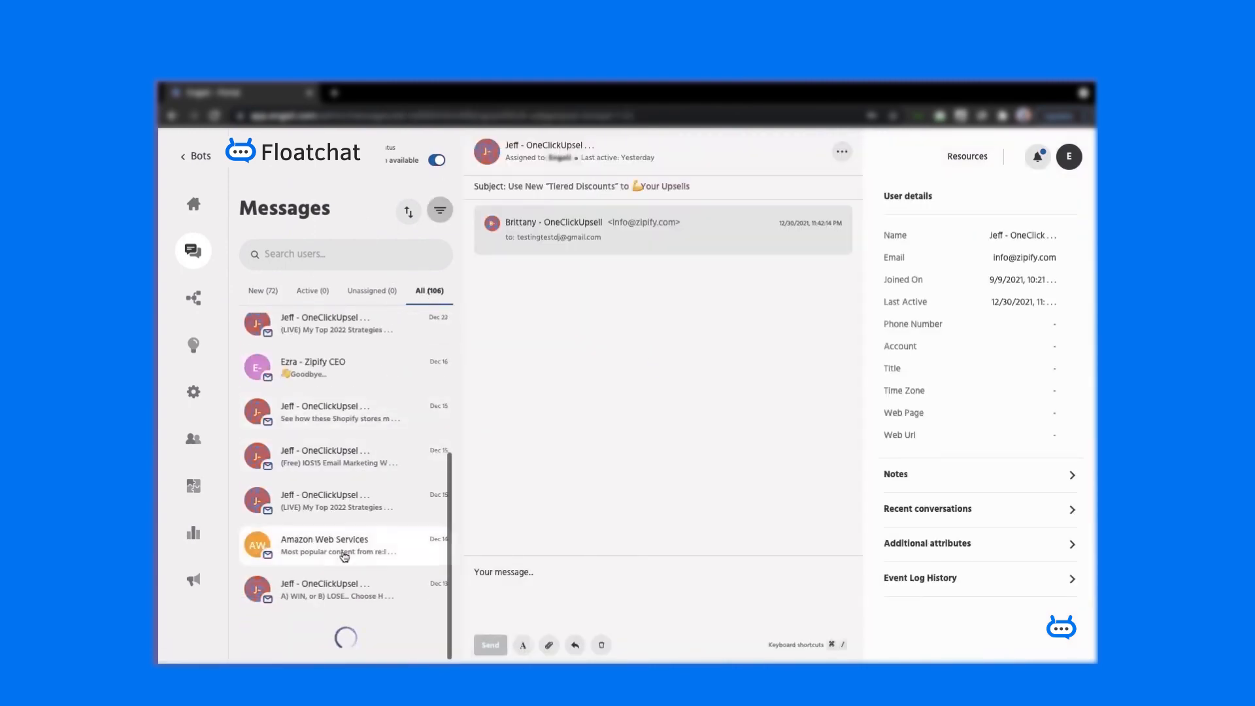
scroll(345, 556, "down", 5)
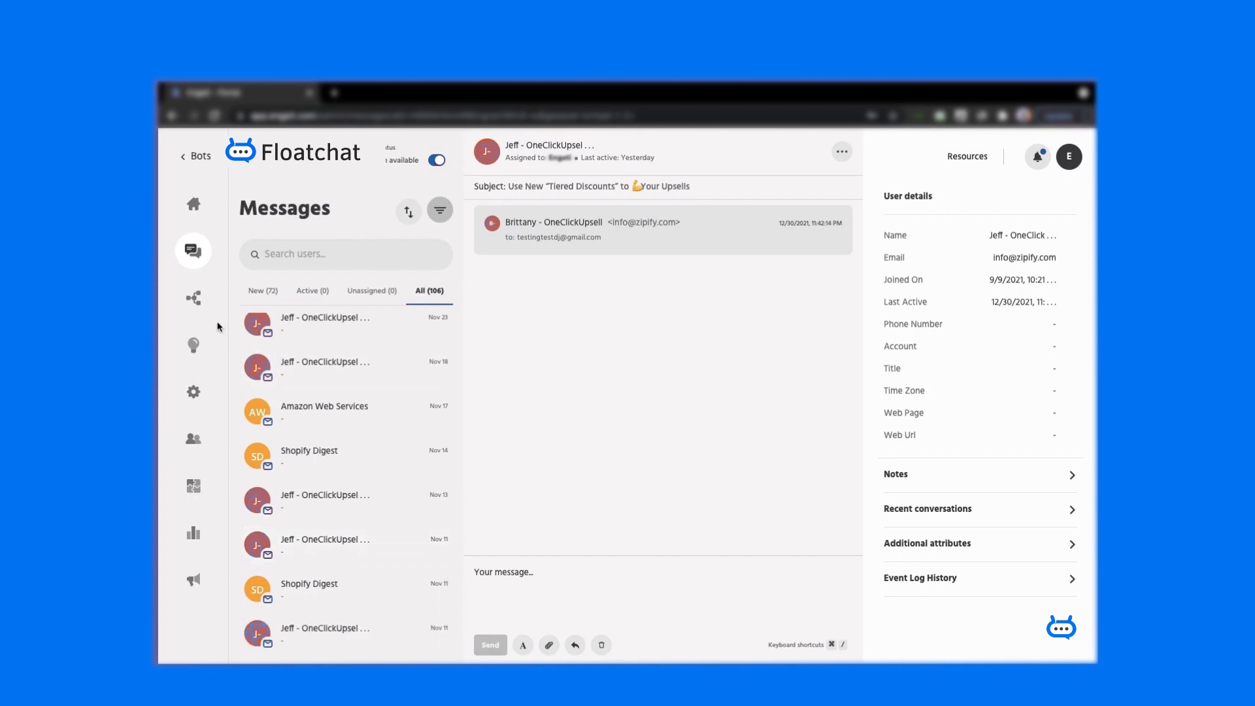
left_click(265, 298)
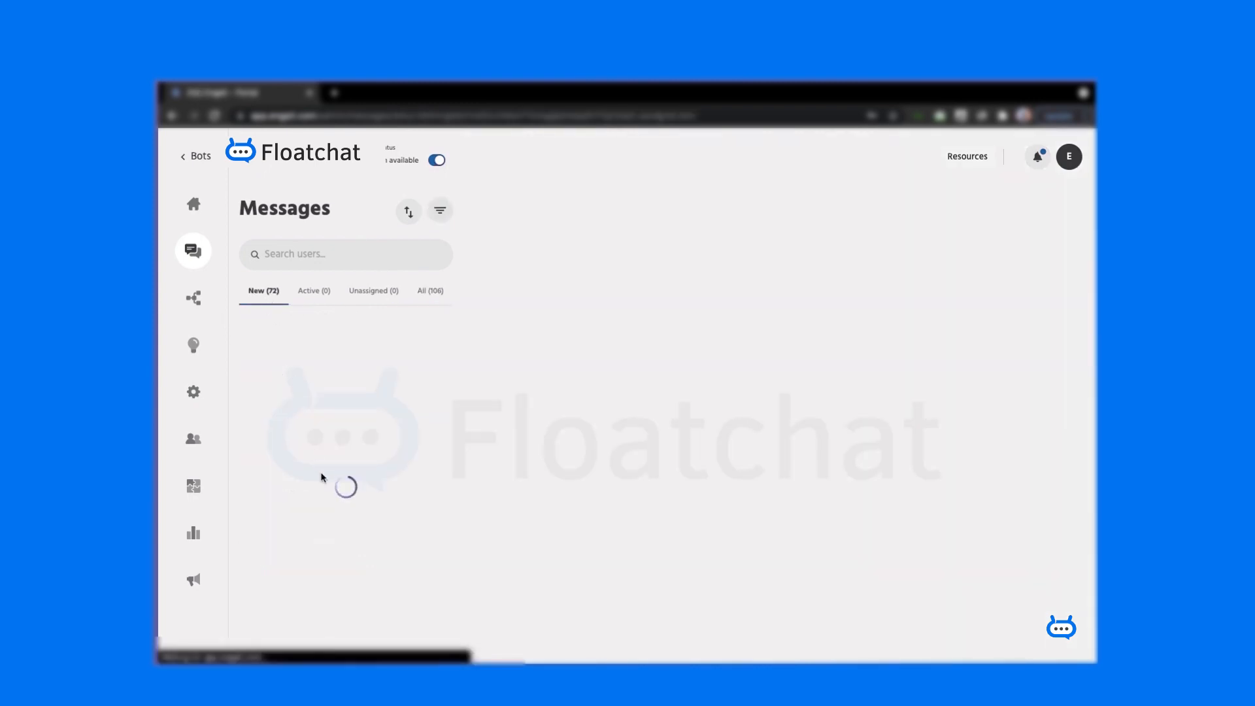
scroll(323, 478, "down", 5)
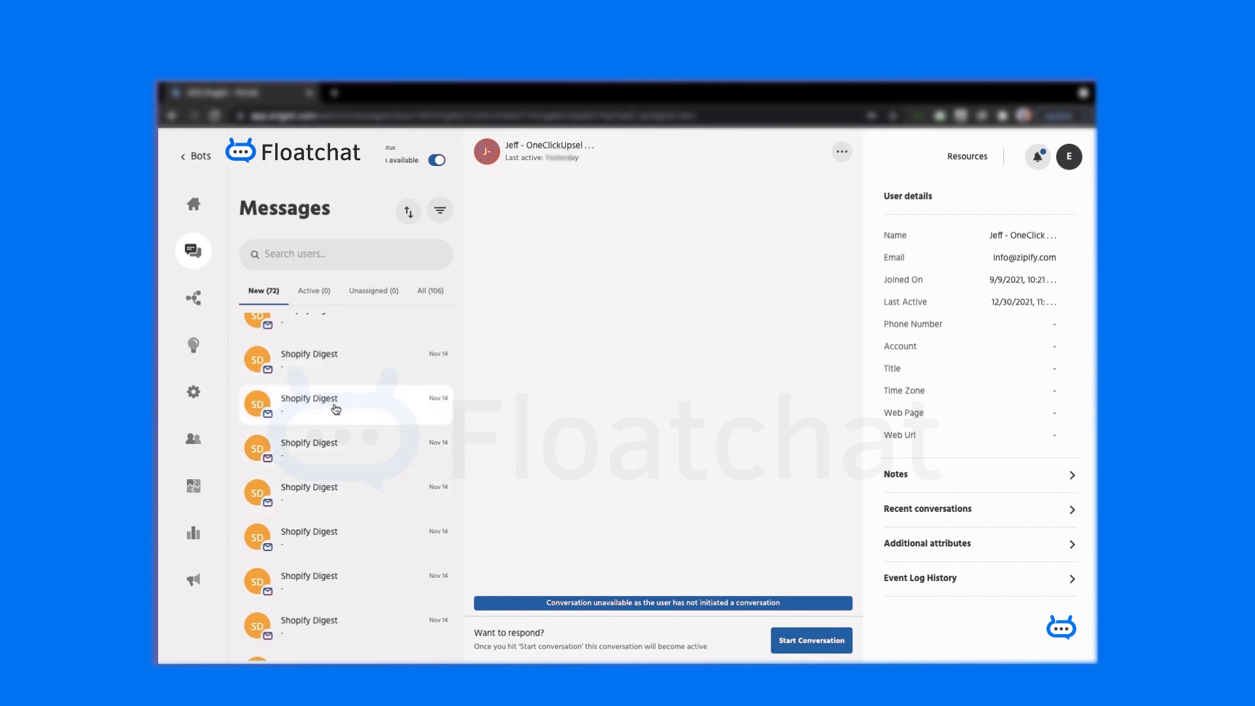
left_click(319, 298)
left_click(374, 297)
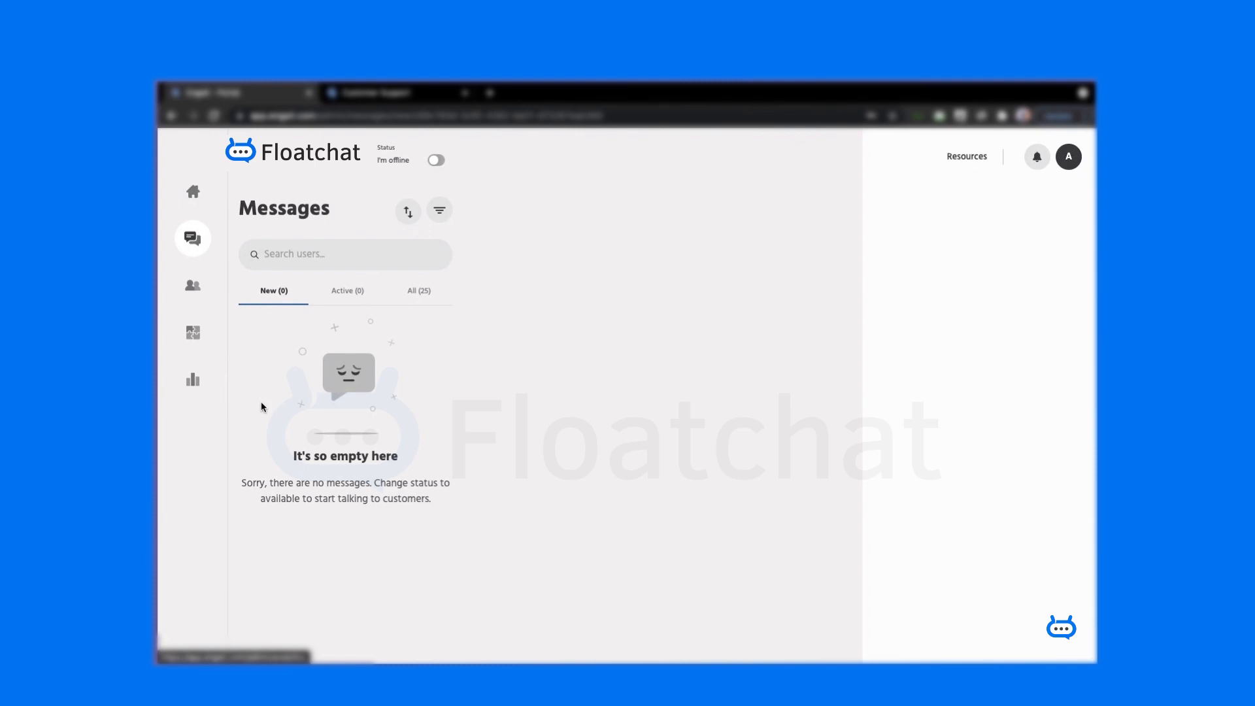
- Set the agent to available and pick Hardware as the customer's issue type
left_click(438, 161)
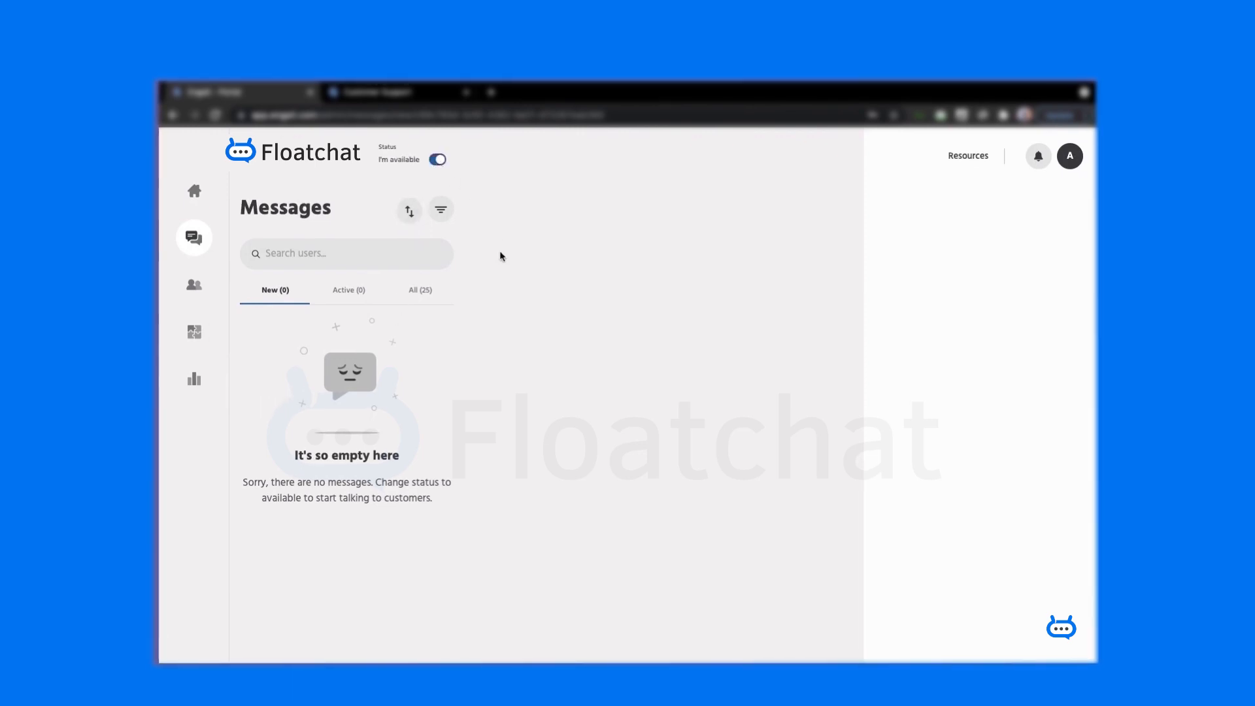
key("ctrl+Tab")
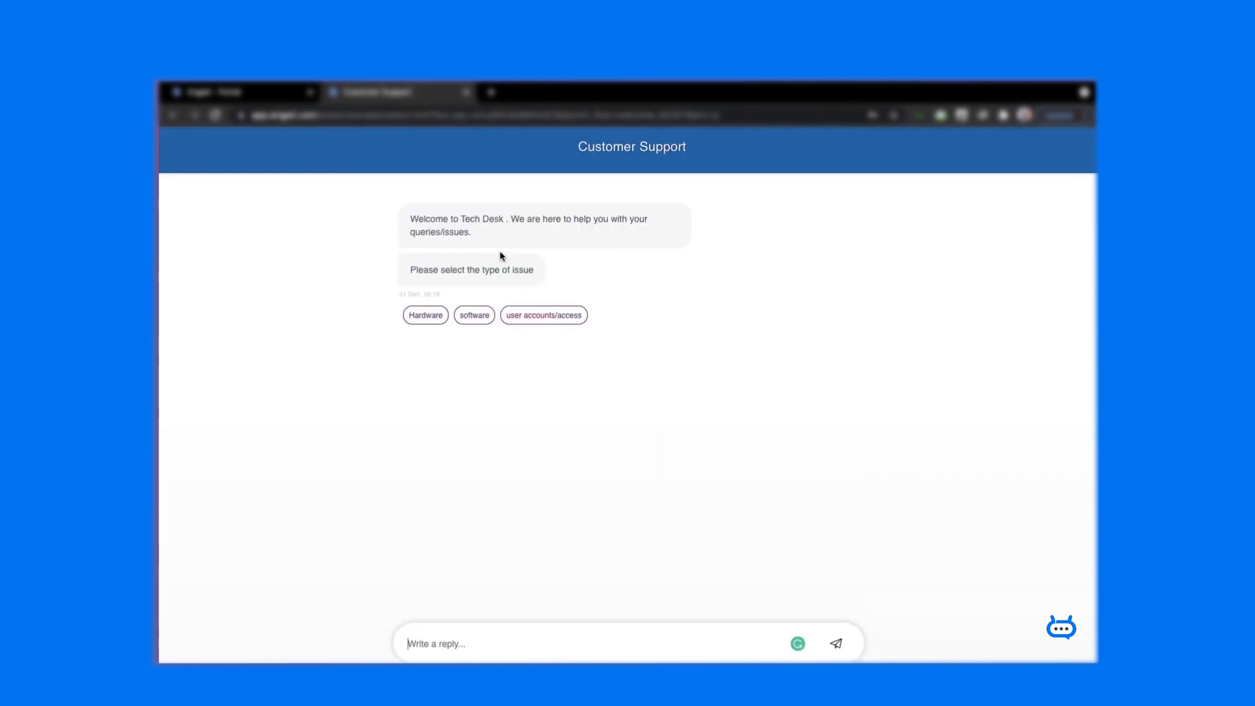
left_click(426, 315)
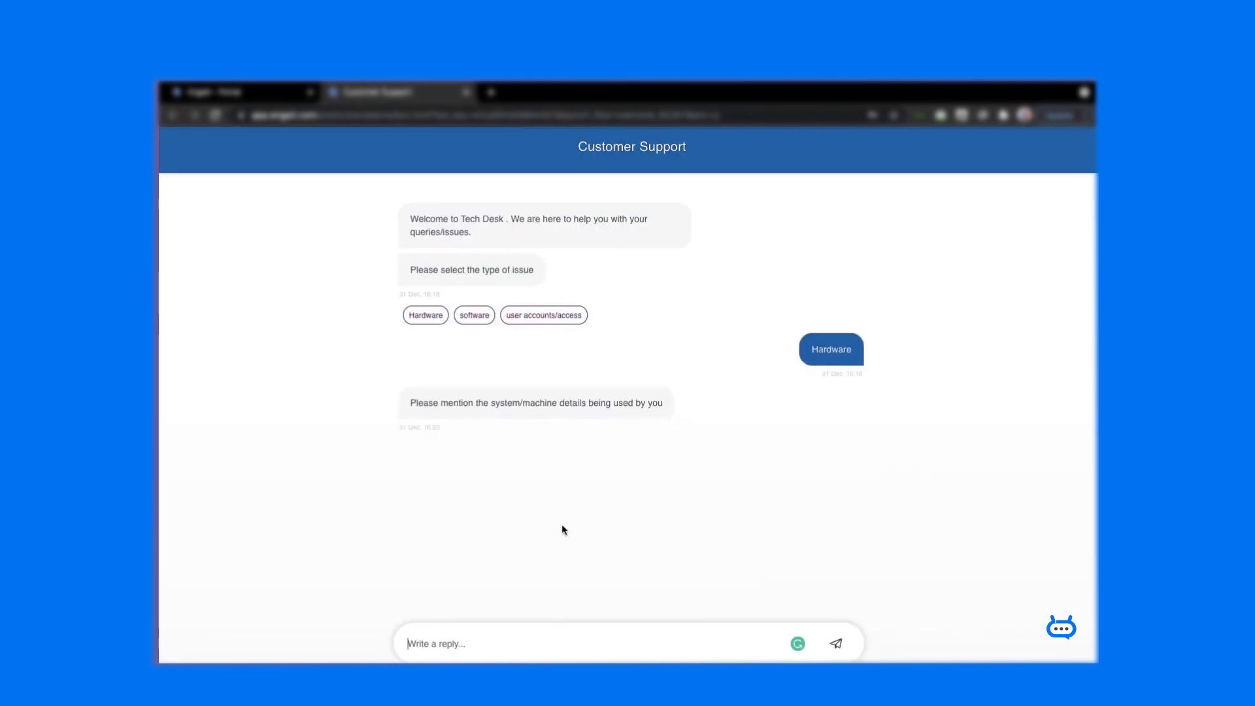
- As customer, report a MacBook Air with trackpad scrolling issues and give the customer's name
type("MacBook Air")
key("Return")
type("Issues with scrolling in trackpad")
key("Return")
type("David")
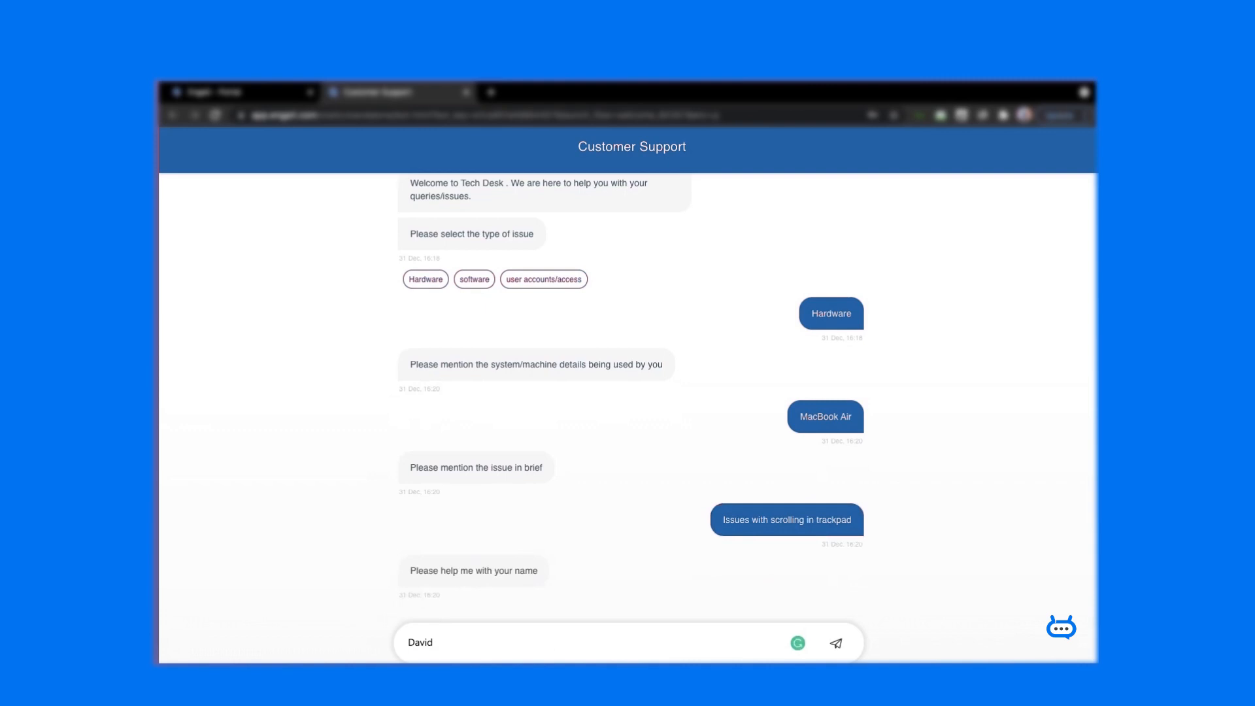
key("Return")
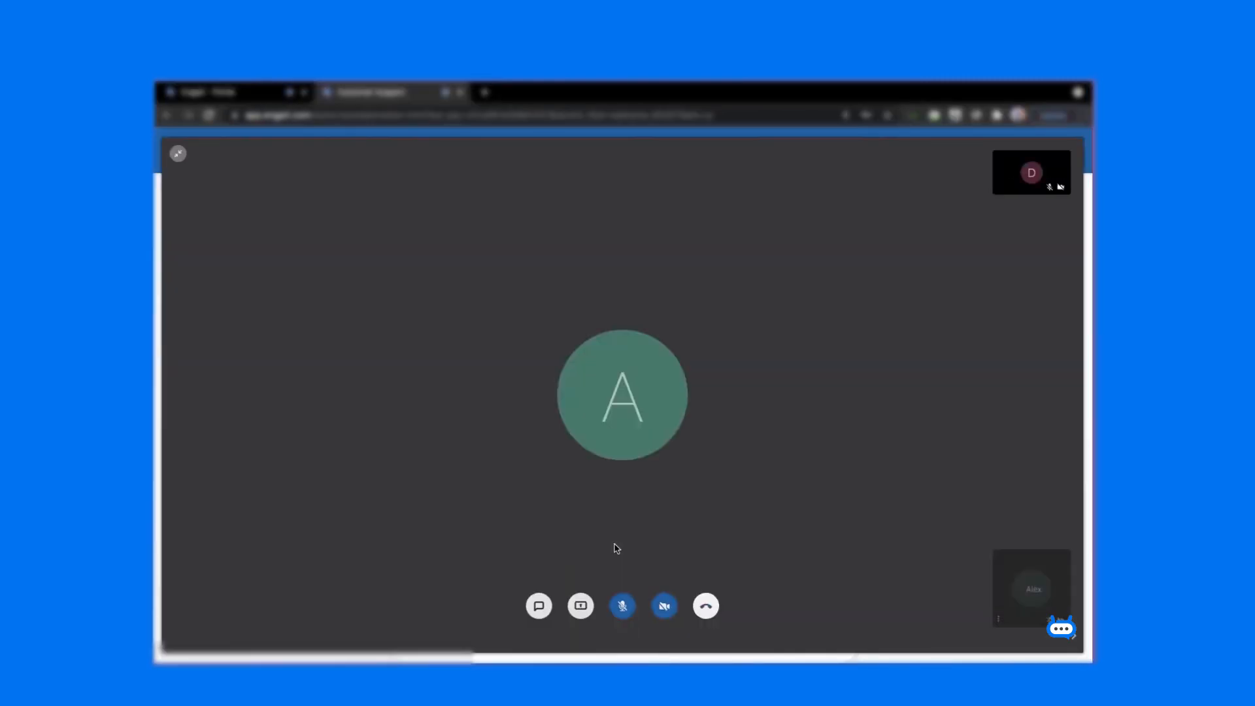
- Share the screen, choose Arabic as the chat language, and start the conversation
left_click(580, 606)
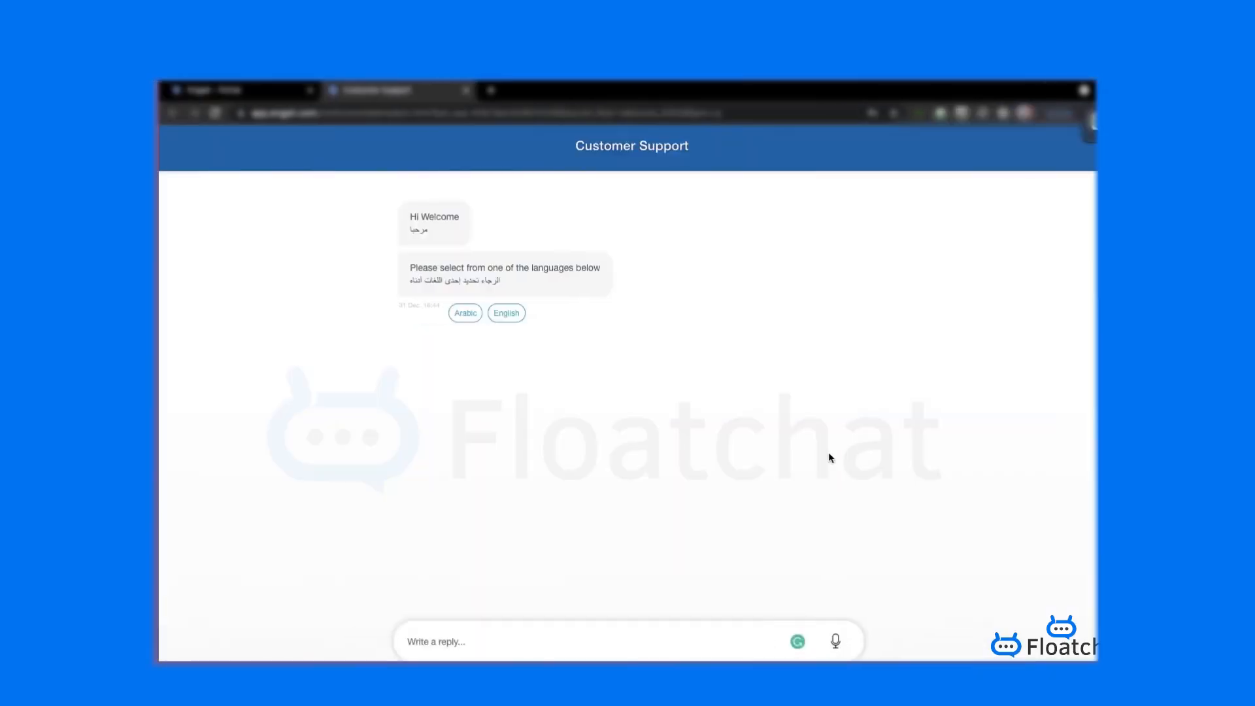
left_click(466, 316)
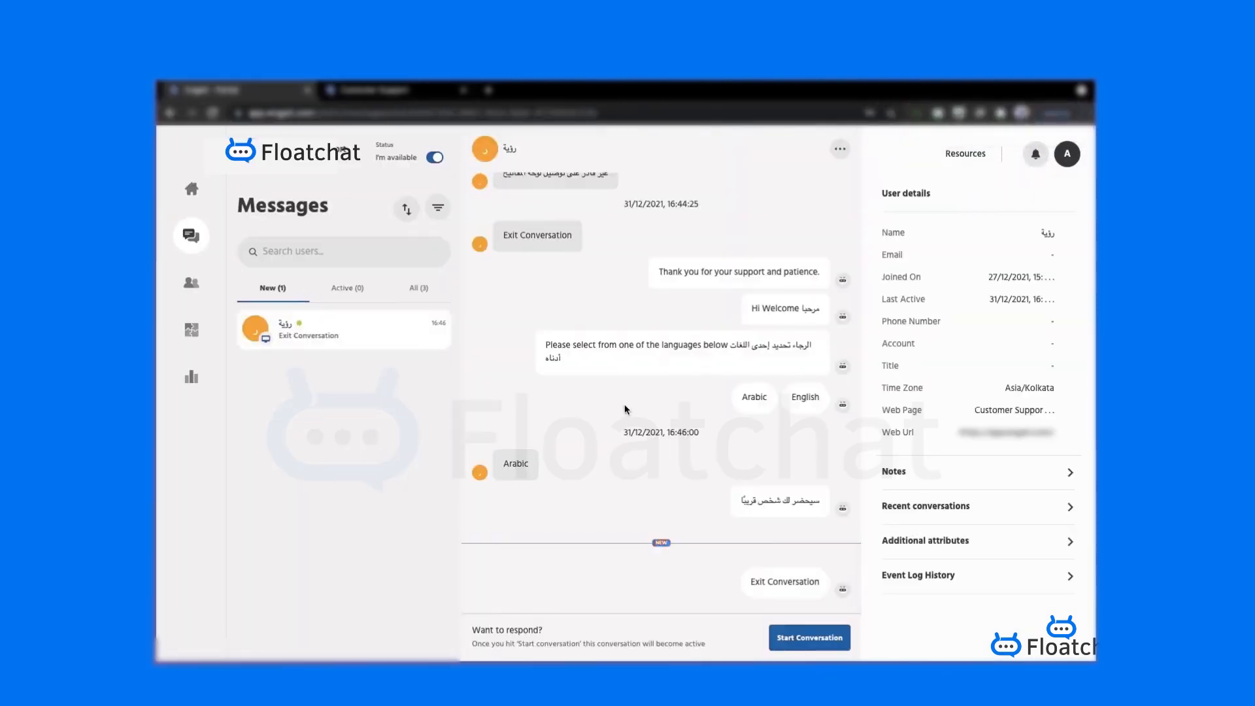
left_click(808, 646)
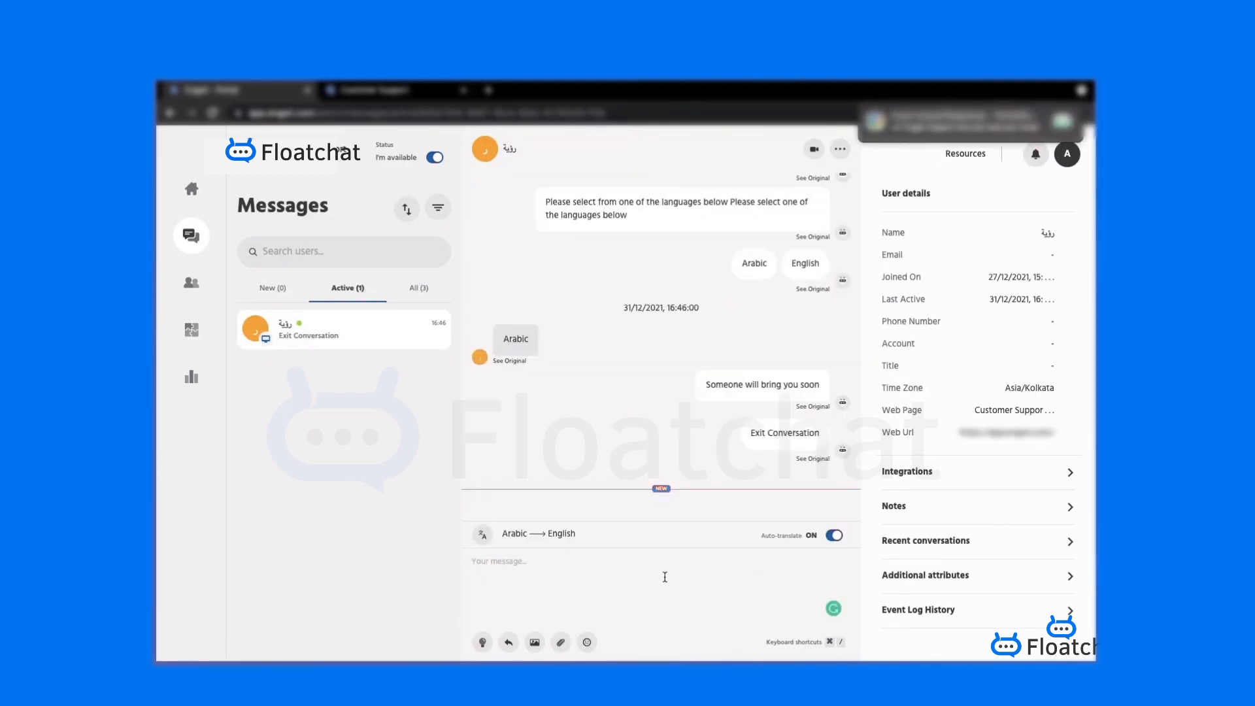
- Send the agent greeting 'How can I help you?' to the customer
left_click(608, 563)
type("How can I help you?")
key("Return")
- Reply as the customer in Arabic, then answer as agent 'Please open your Mac OS settings'
key("ctrl+Tab")
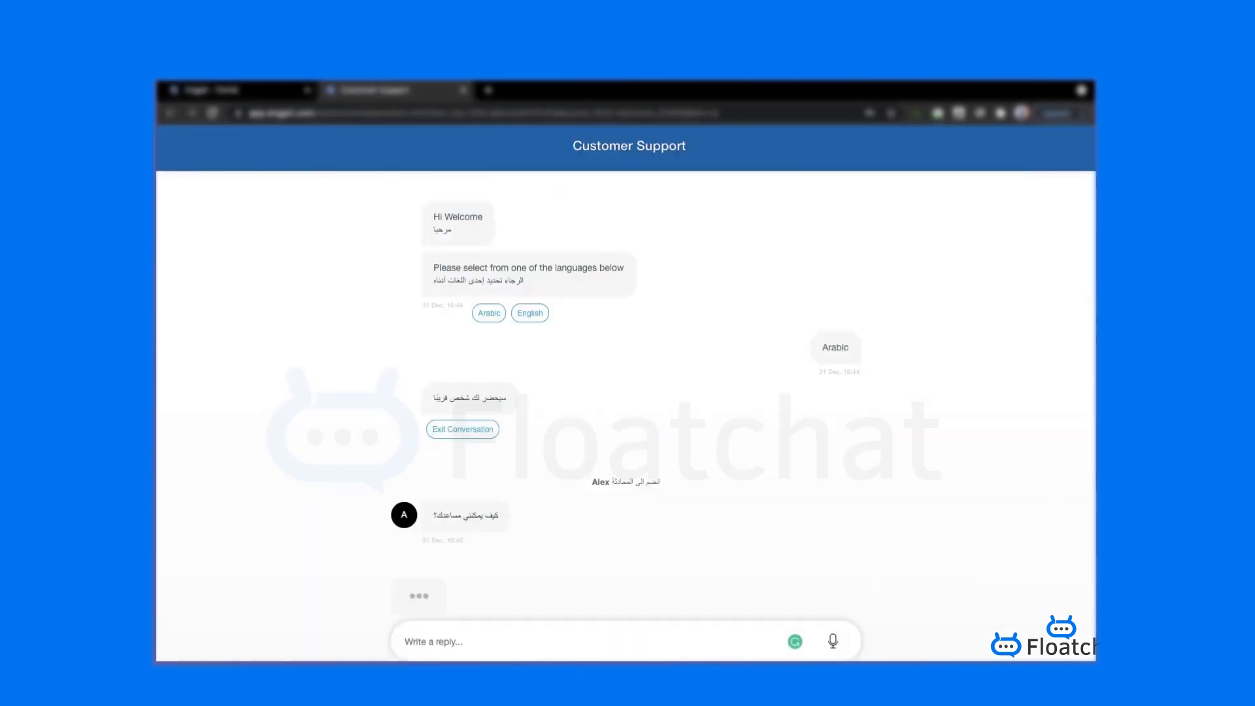
left_click(499, 637)
type("غير قادر على توصيل لوحة المفاتيح")
key("Return")
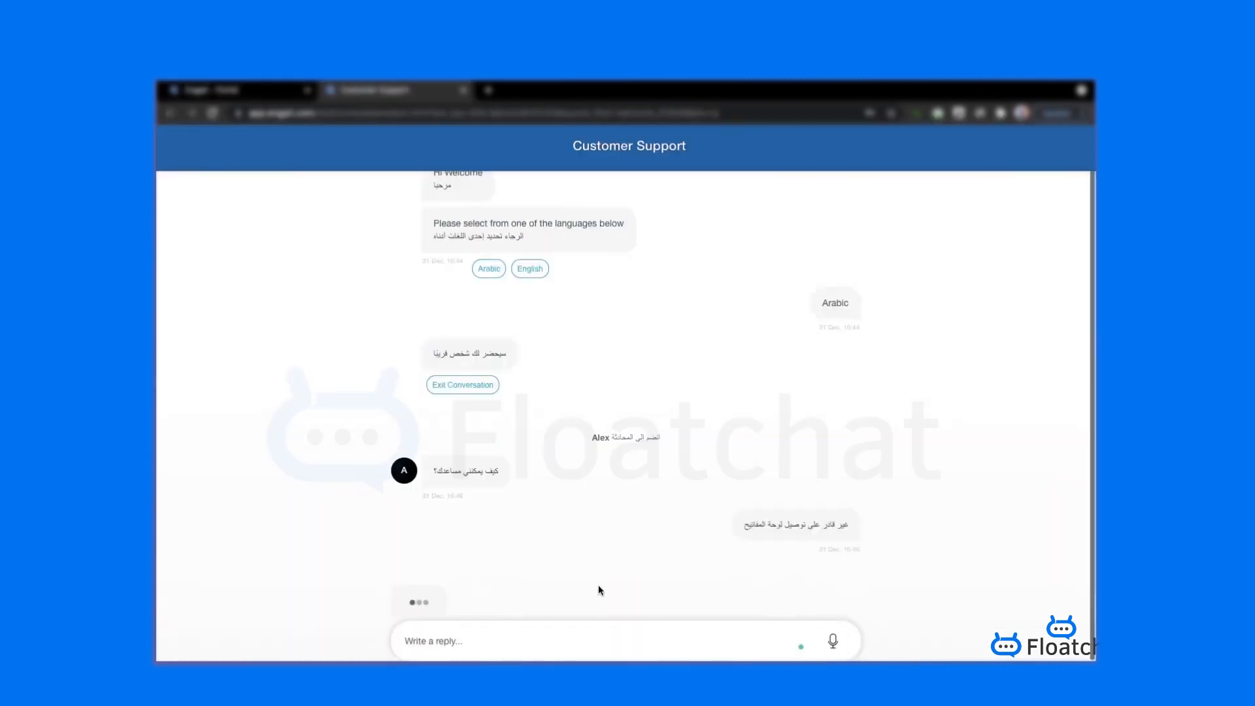
key("ctrl+Tab")
type("Please open your Mac OS settings")
key("Return")
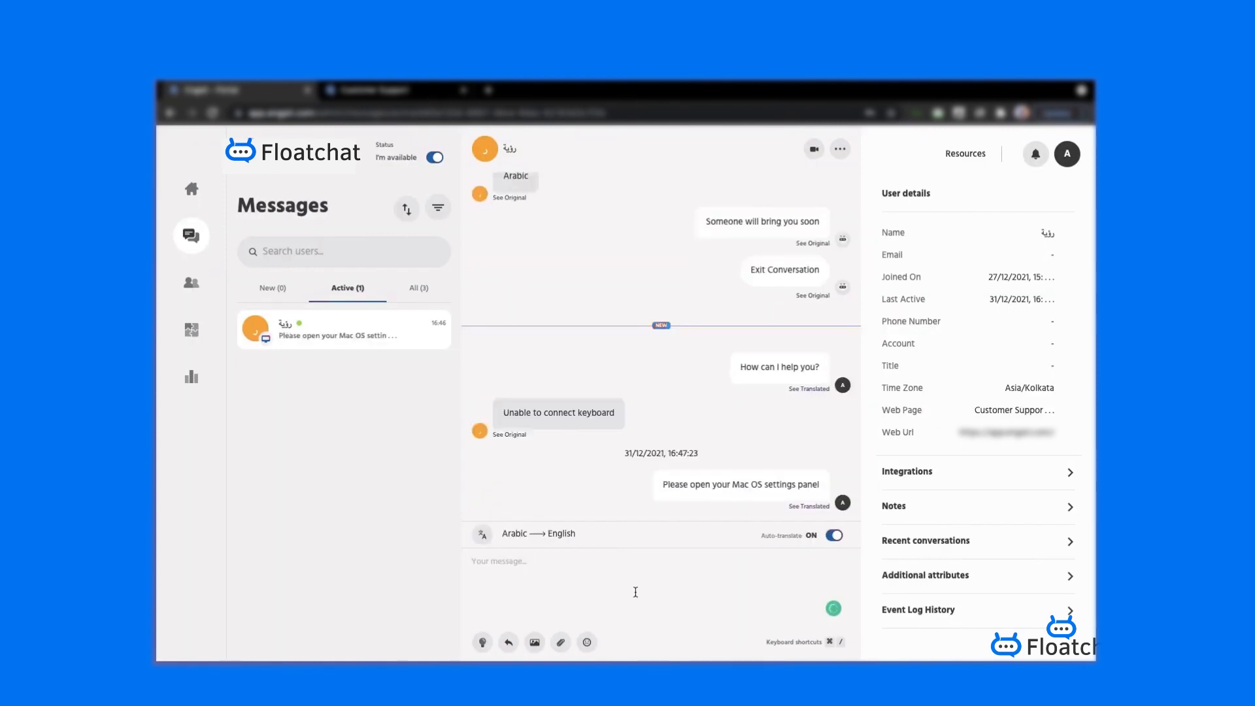